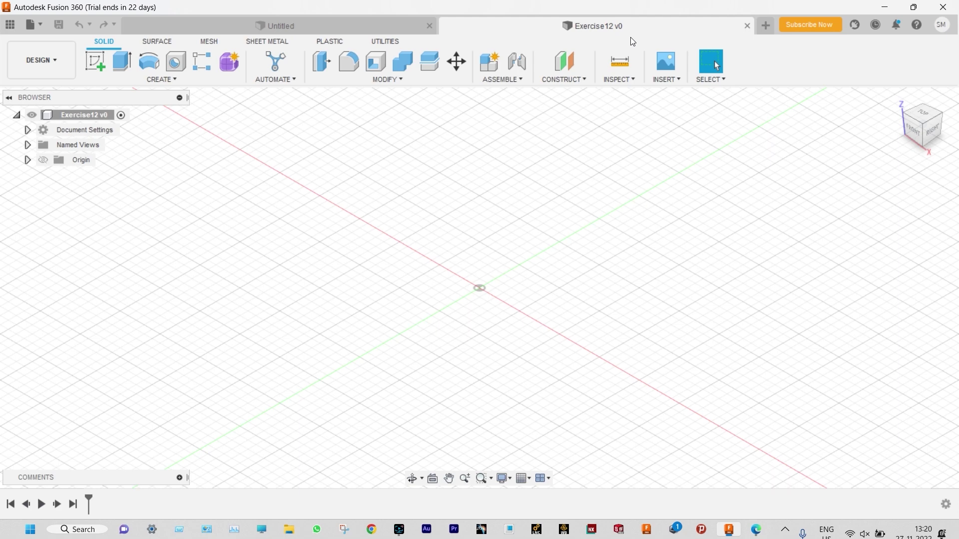
Step: Consult the Exercise:12 drawing in the Edge PDF, return to Fusion 360 and start a new sketch on the front (XZ) plane
{"action": "left_click", "coordinate": [756, 530]}
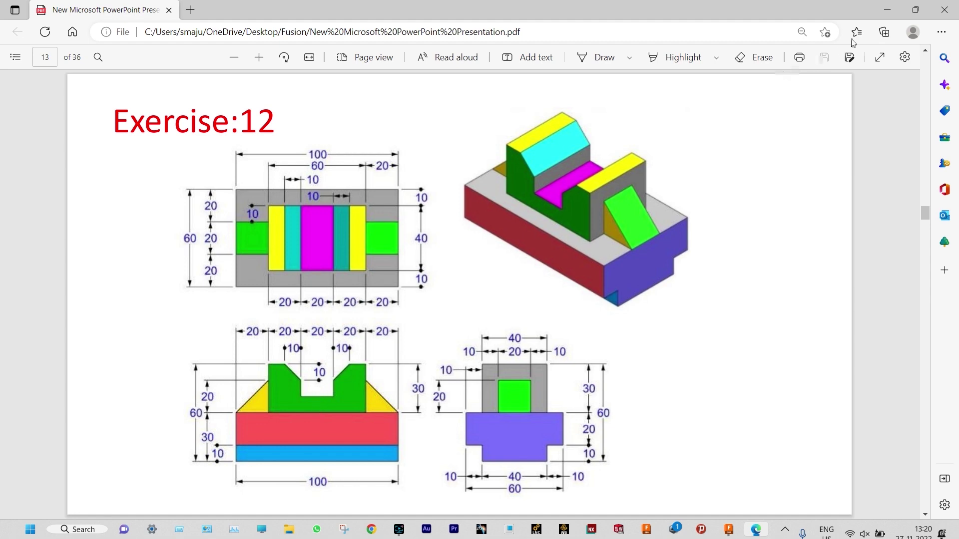
{"action": "left_click", "coordinate": [891, 10]}
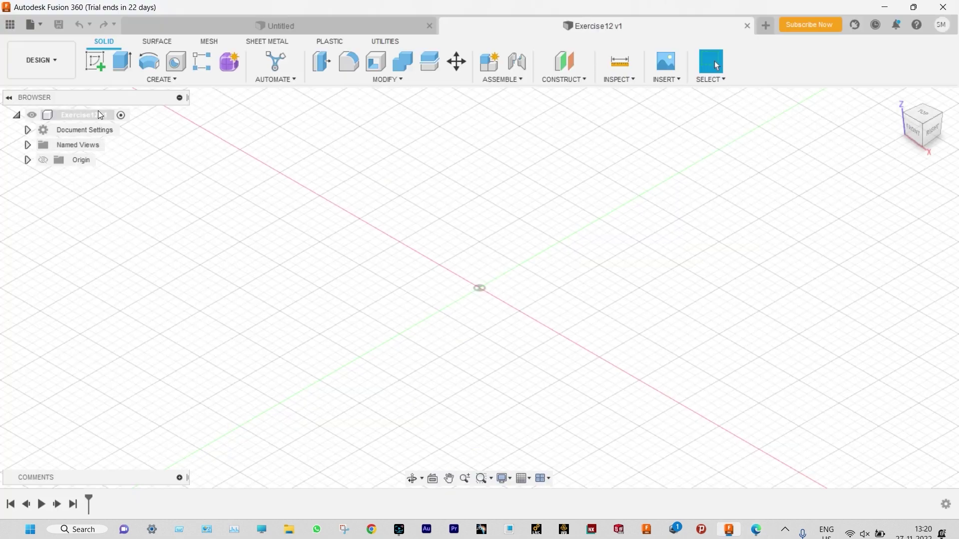
{"action": "left_click", "coordinate": [97, 65]}
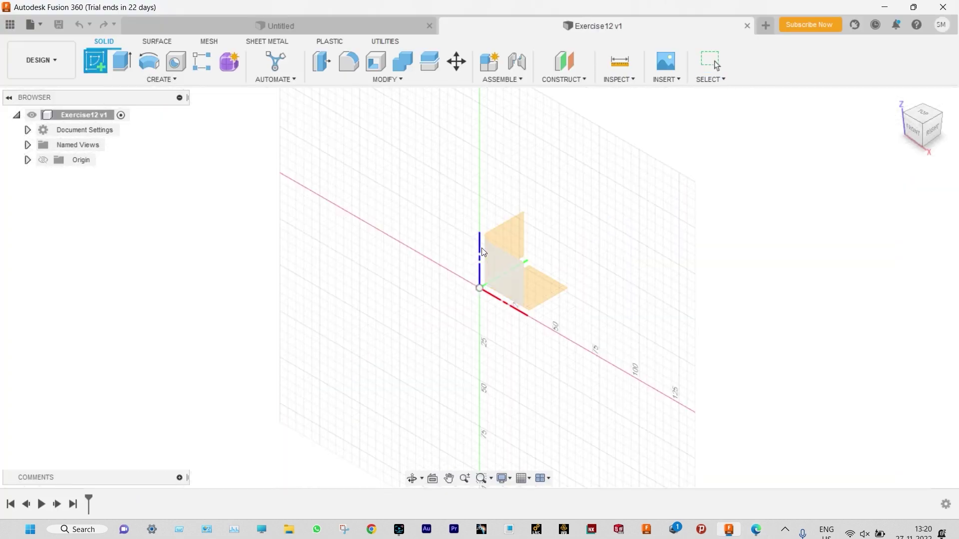
{"action": "left_click", "coordinate": [500, 261]}
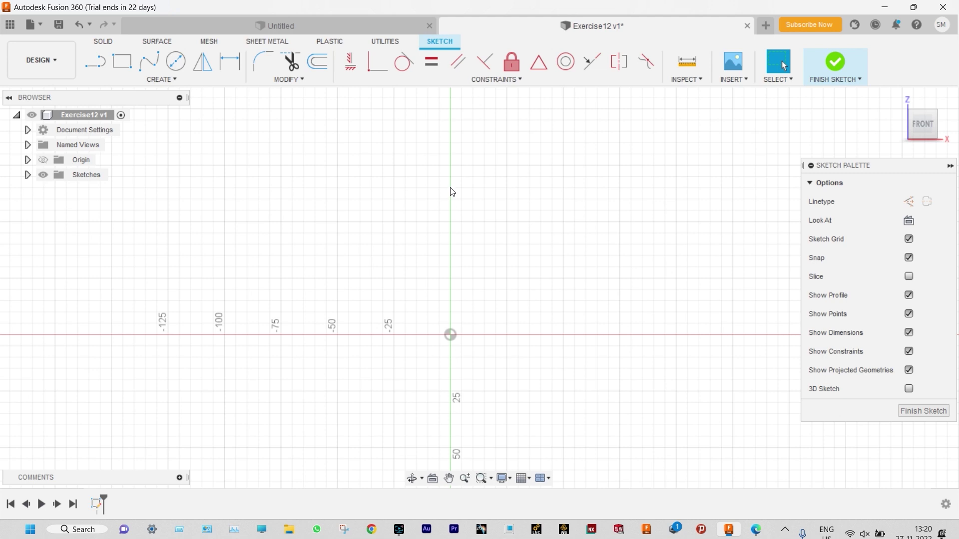
Step: Draw a vertical construction line about 100 mm long, ending at the origin, as the sketch's centre axis
{"action": "left_click", "coordinate": [909, 203]}
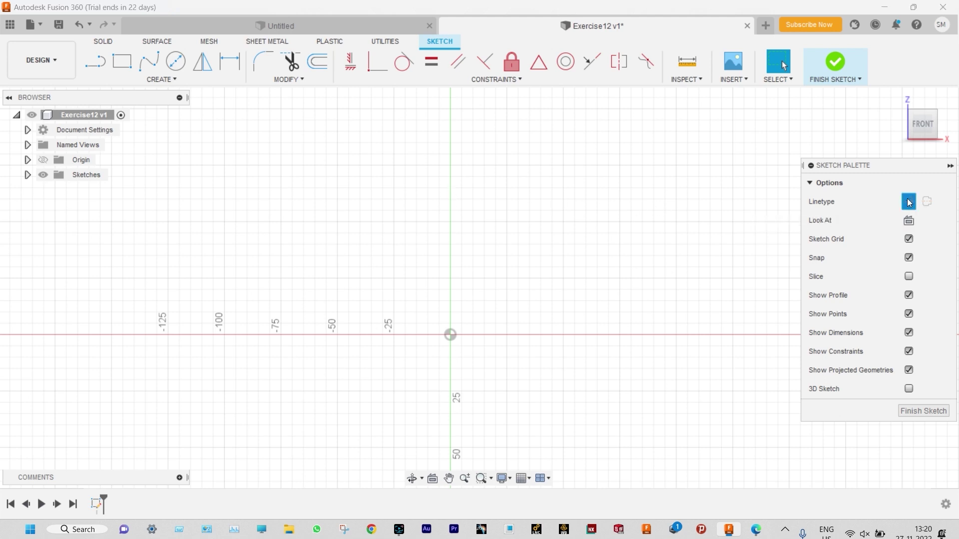
{"action": "left_click", "coordinate": [105, 62]}
{"action": "left_click", "coordinate": [451, 109]}
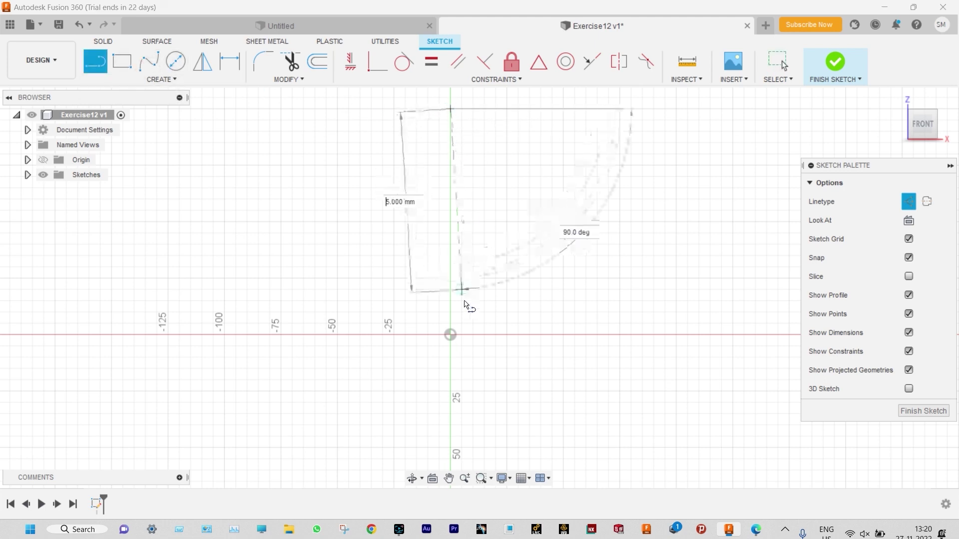
{"action": "left_click", "coordinate": [451, 335]}
{"action": "key", "text": "Escape"}
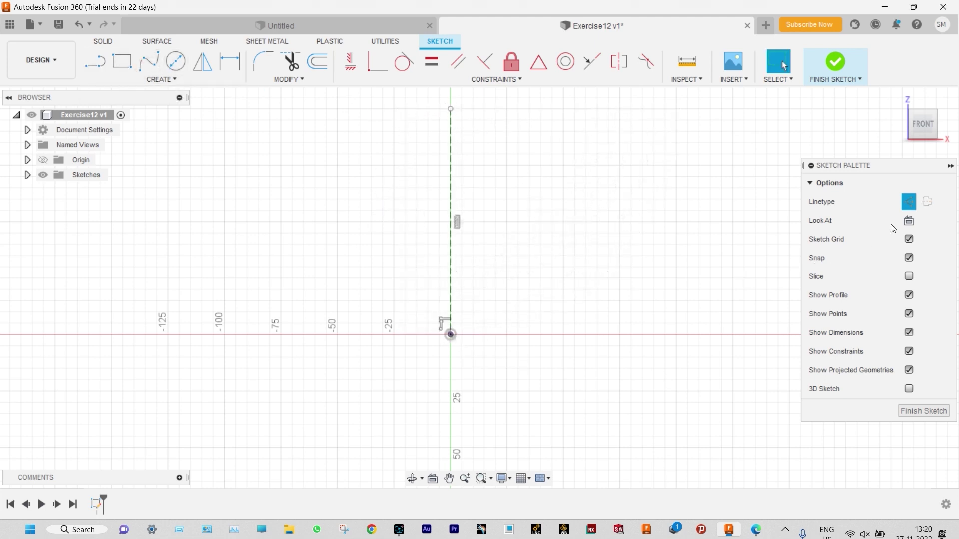
Step: With normal lines, sketch the closed right half-profile from 25 mm up the axis to the origin: 25 mm step, 45-degree slope, 25 mm flat top
{"action": "left_click", "coordinate": [910, 205]}
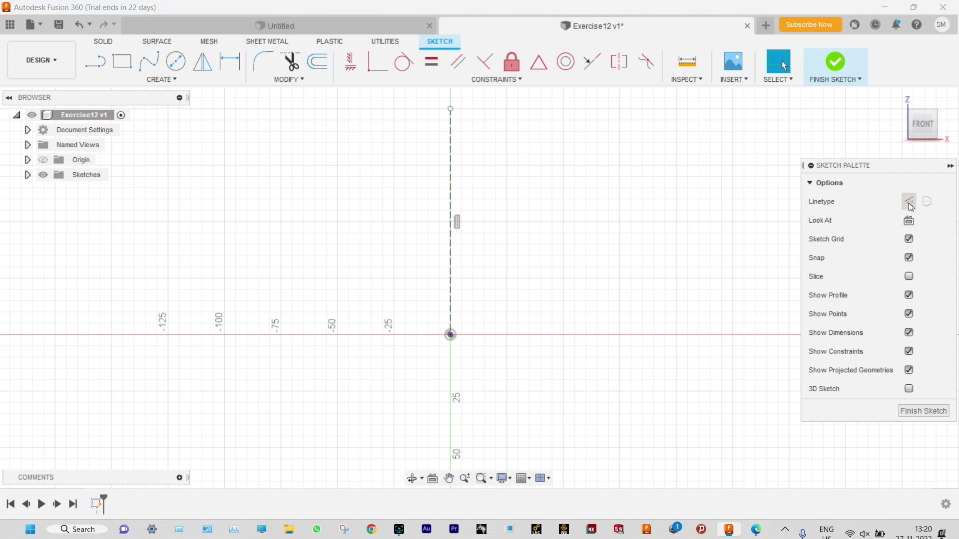
{"action": "left_click", "coordinate": [87, 67]}
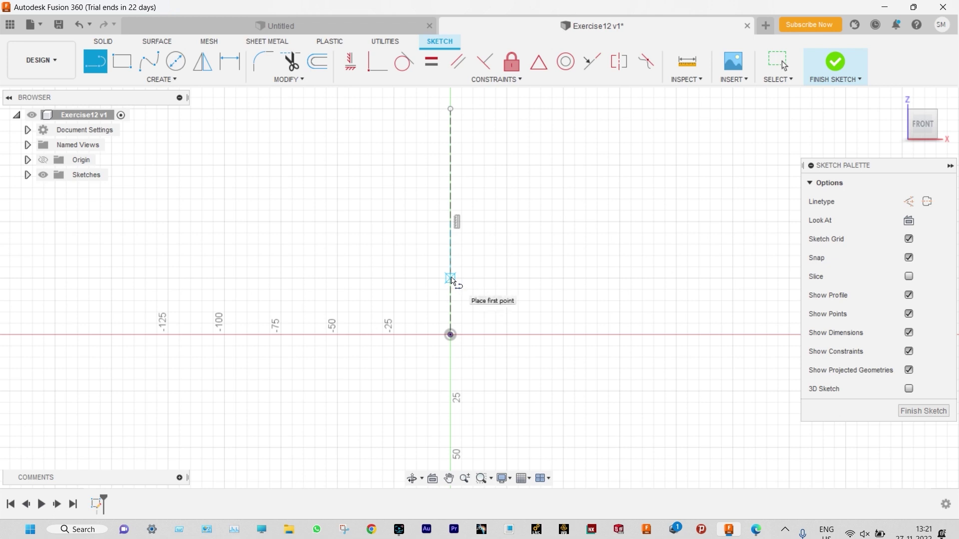
{"action": "left_click", "coordinate": [451, 279]}
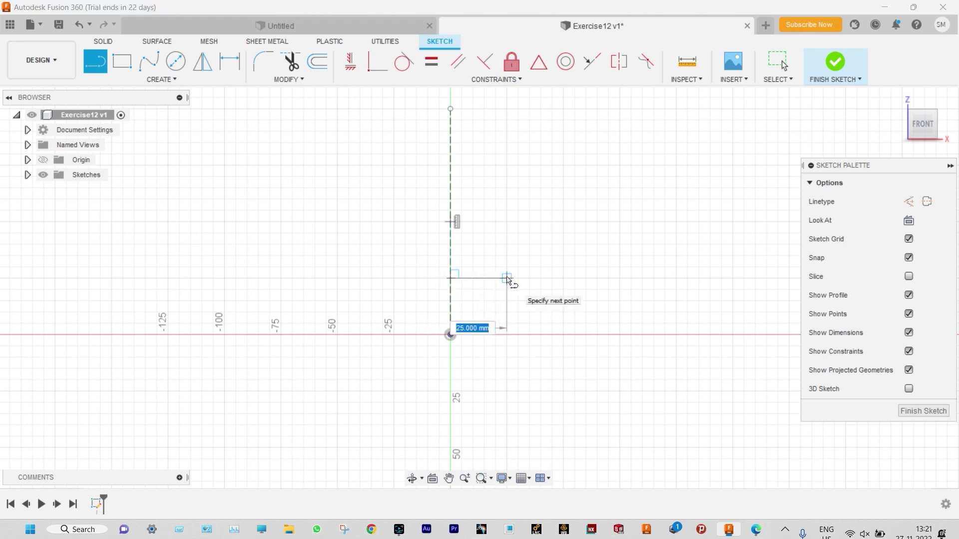
{"action": "left_click_drag", "start_coordinate": [507, 278], "coordinate": [508, 223]}
{"action": "left_click", "coordinate": [507, 222]}
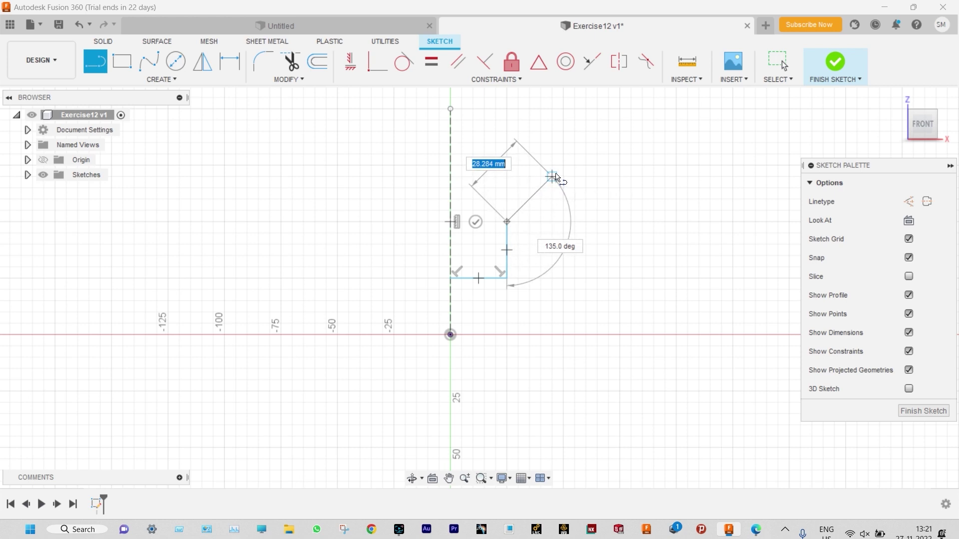
{"action": "left_click", "coordinate": [564, 165]}
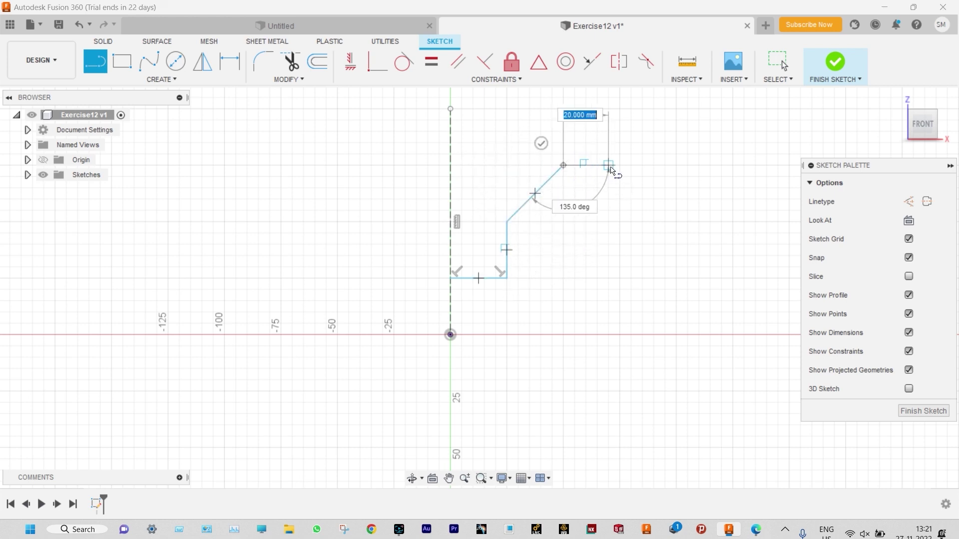
{"action": "left_click", "coordinate": [620, 164]}
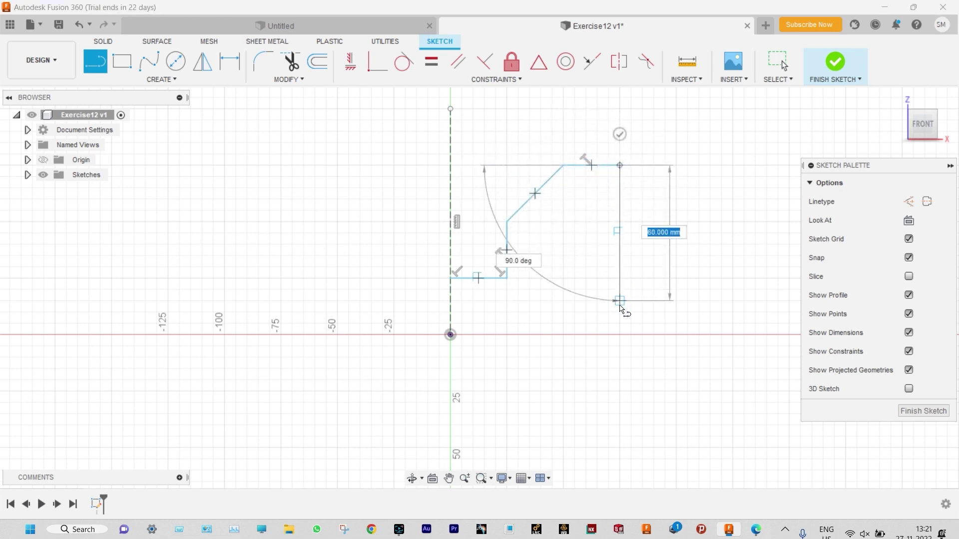
{"action": "left_click", "coordinate": [619, 334]}
{"action": "left_click", "coordinate": [450, 335]}
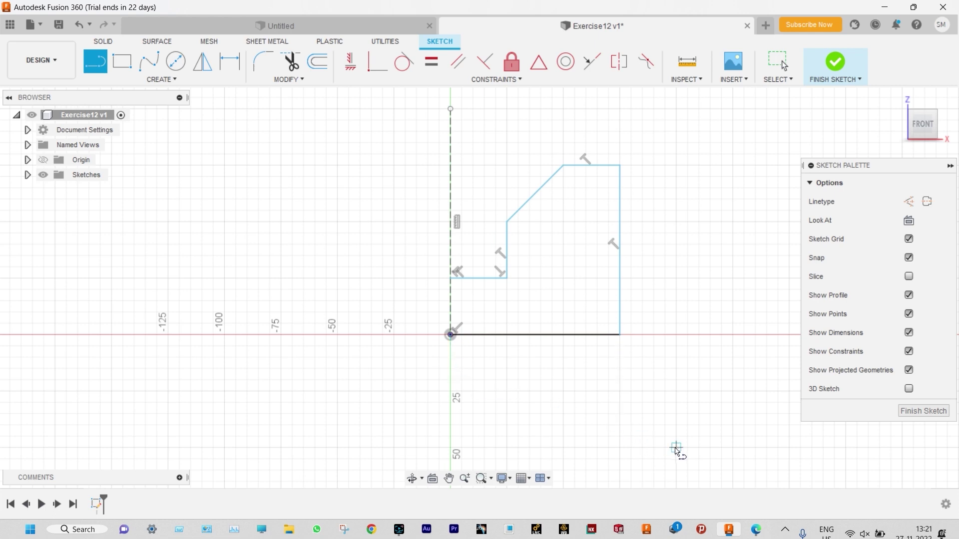
Step: Check the Exercise:12 drawing and dimension the central slot's half-width and its short vertical wall at 10 mm each
{"action": "left_click", "coordinate": [757, 530]}
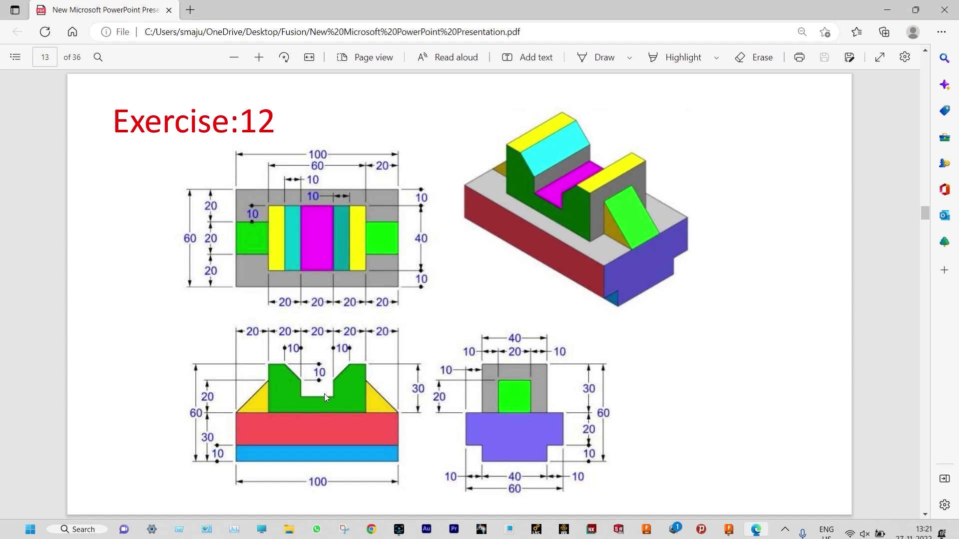
{"action": "left_click", "coordinate": [888, 10]}
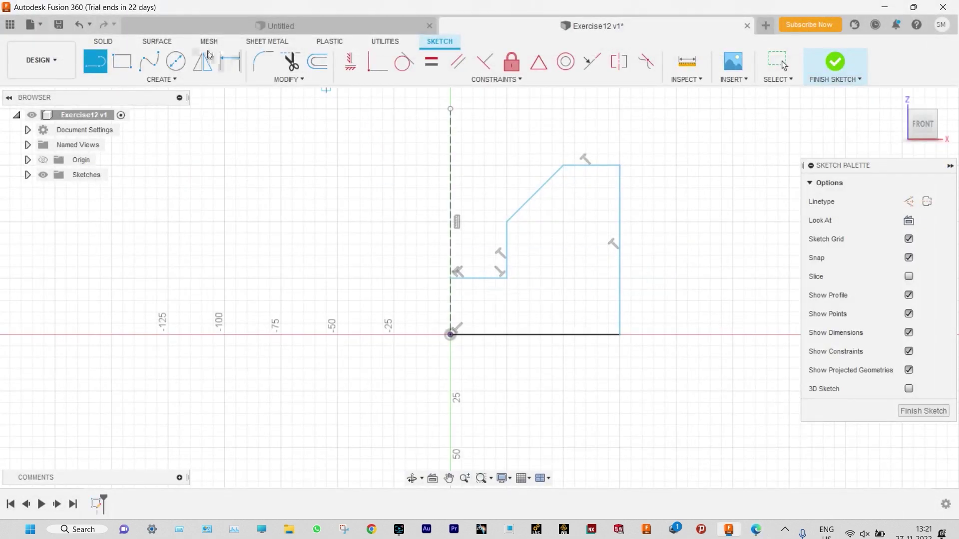
{"action": "left_click", "coordinate": [229, 62]}
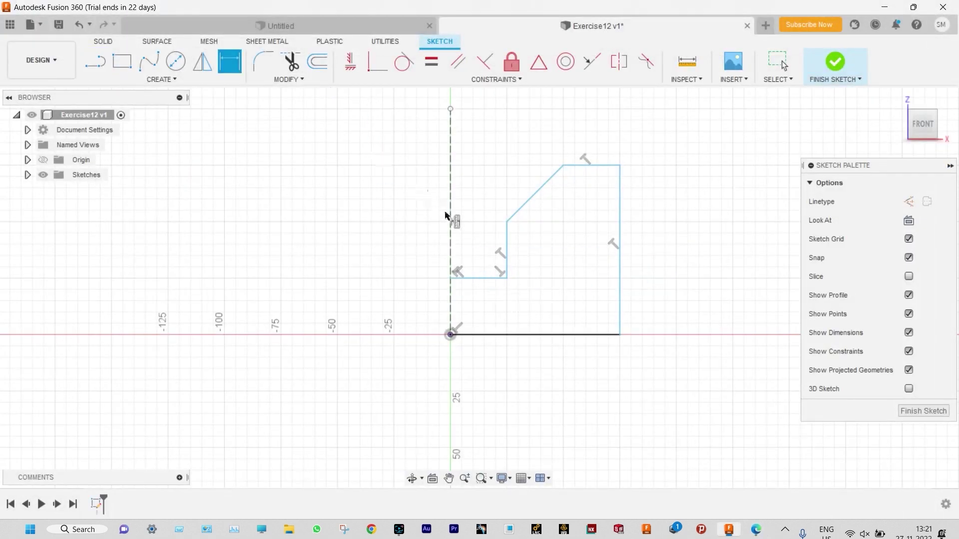
{"action": "left_click", "coordinate": [480, 278]}
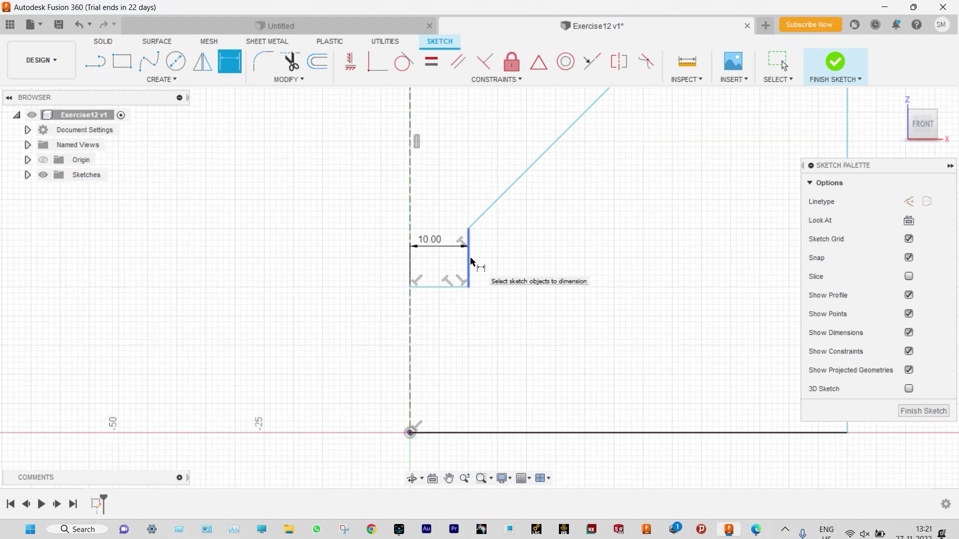
{"action": "left_click", "coordinate": [469, 258]}
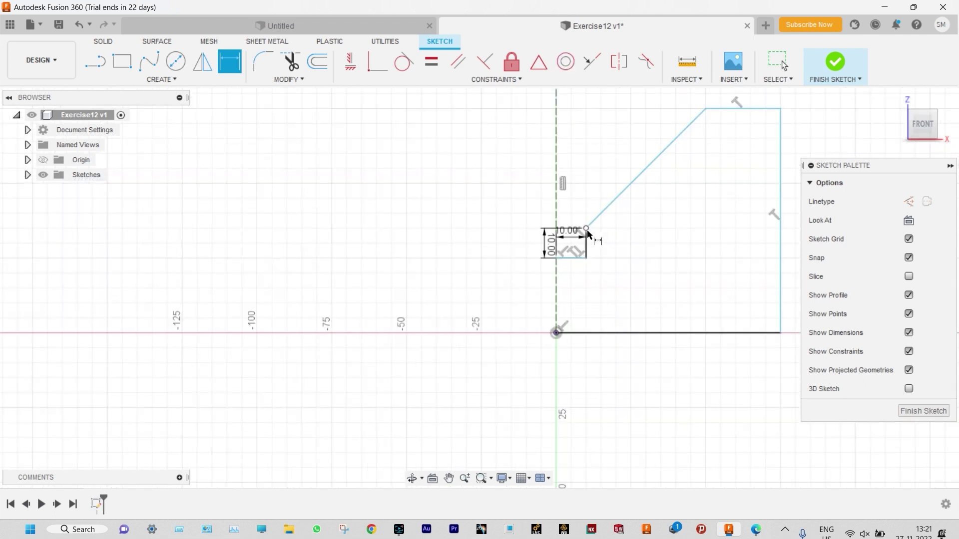
Step: Dimension the sloped line's horizontal and vertical extents at 10 mm each
{"action": "left_click", "coordinate": [587, 229]}
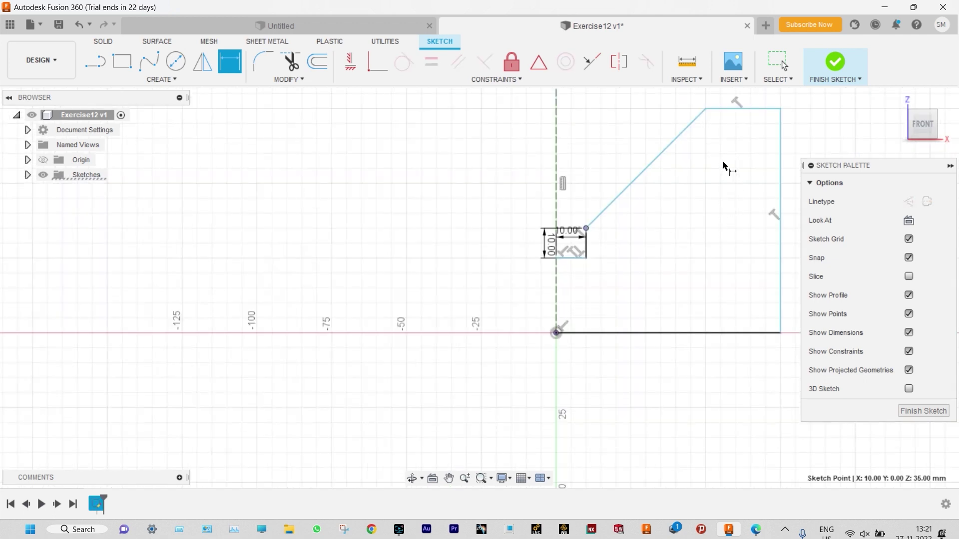
{"action": "left_click", "coordinate": [705, 110]}
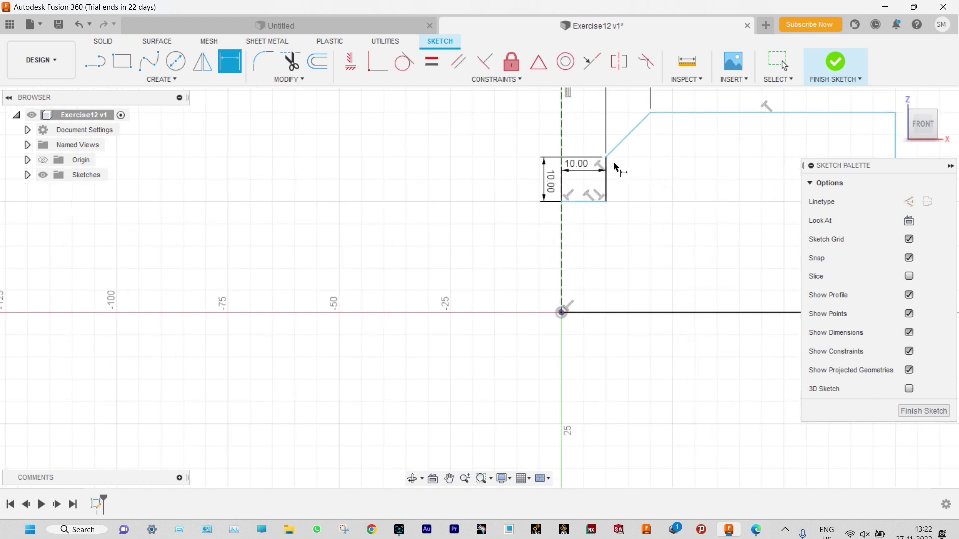
{"action": "left_click", "coordinate": [607, 158]}
{"action": "left_click", "coordinate": [650, 113]}
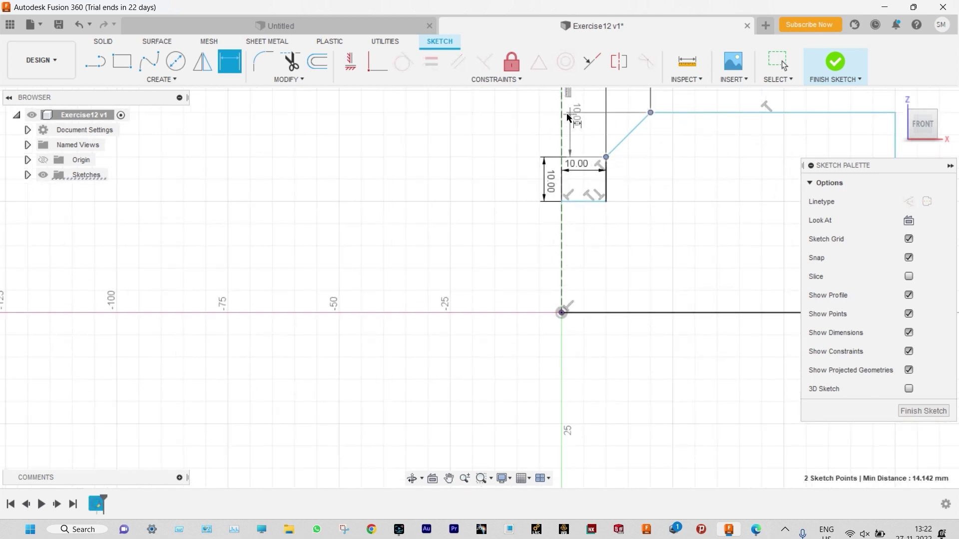
{"action": "left_click", "coordinate": [519, 130]}
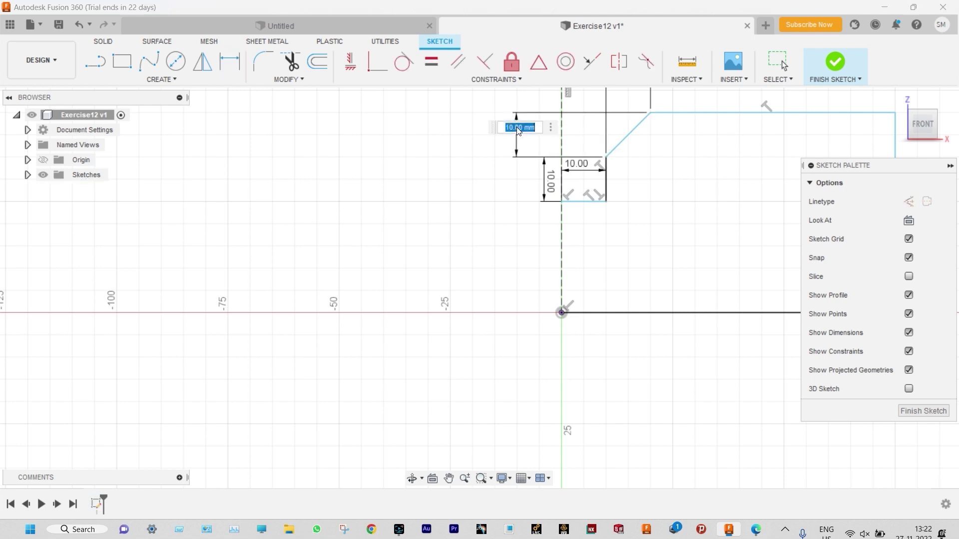
{"action": "key", "text": "Return"}
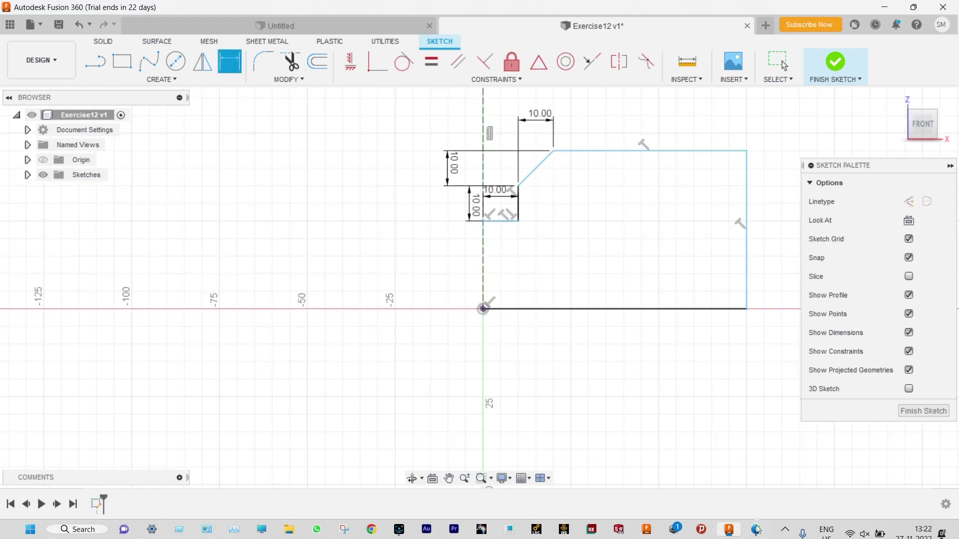
Step: Check the Exercise:12 drawing again and dimension the profile's top horizontal edge at 10 mm
{"action": "left_click", "coordinate": [756, 534]}
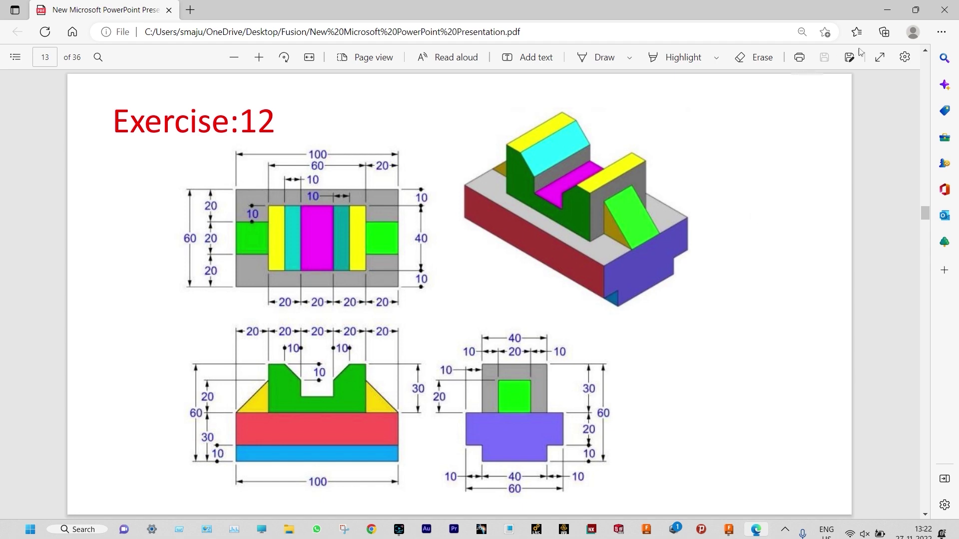
{"action": "left_click", "coordinate": [887, 10]}
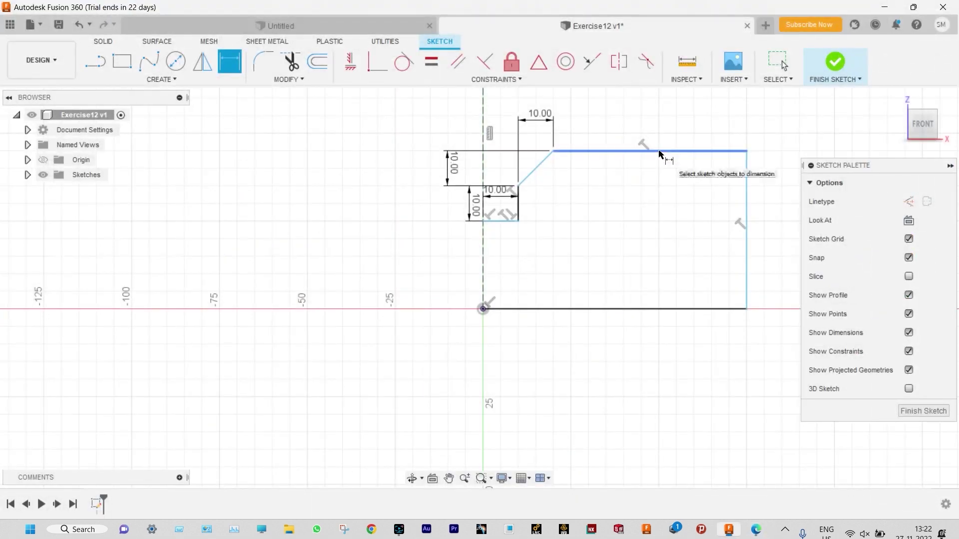
{"action": "left_click", "coordinate": [649, 151]}
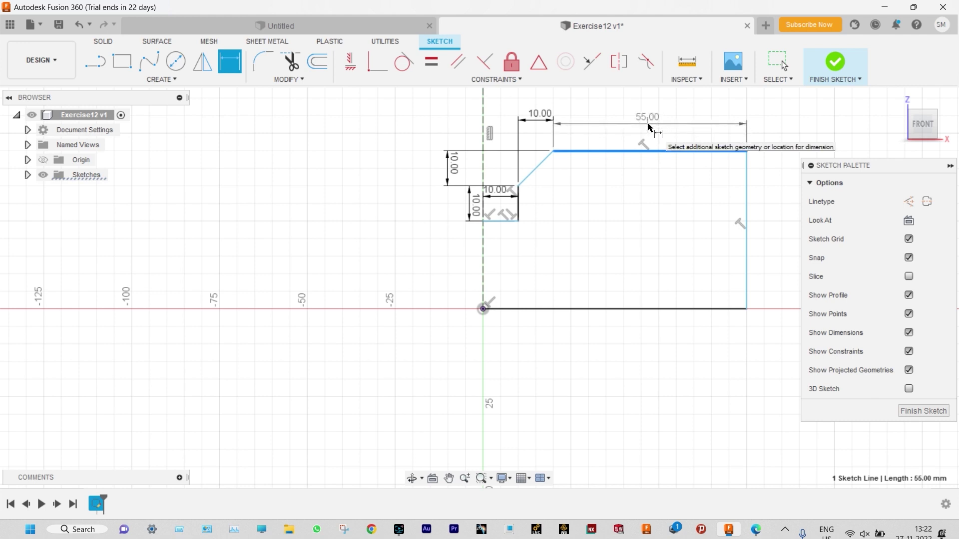
{"action": "left_click", "coordinate": [648, 121]}
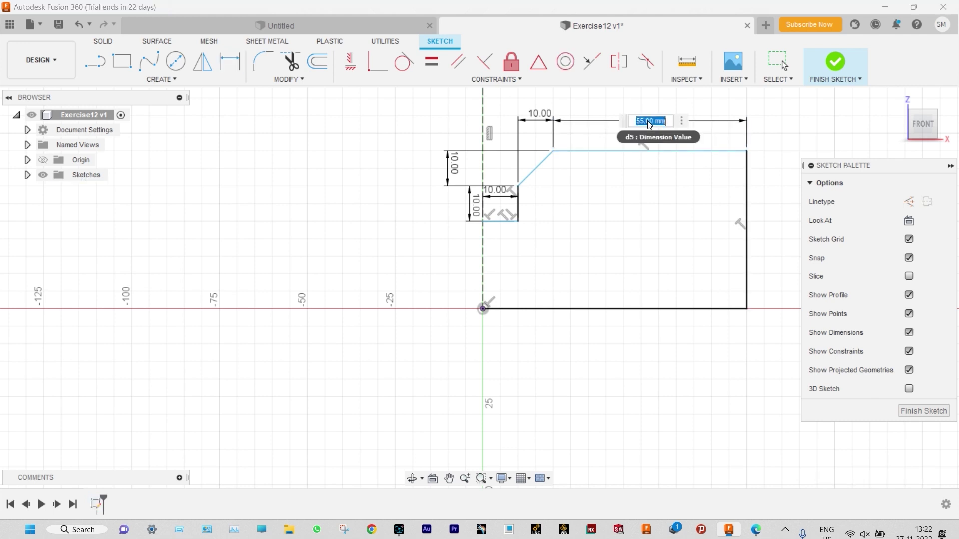
{"action": "type", "text": "10"}
{"action": "key", "text": "Return"}
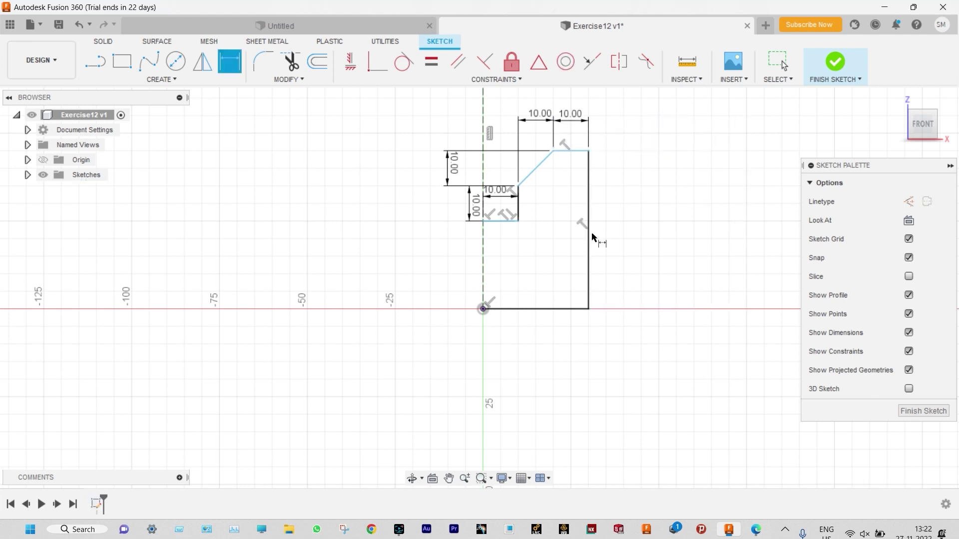
Step: Dimension the profile's outer vertical edge at 30 mm and end dimensioning
{"action": "left_click", "coordinate": [590, 263]}
{"action": "left_click", "coordinate": [624, 262]}
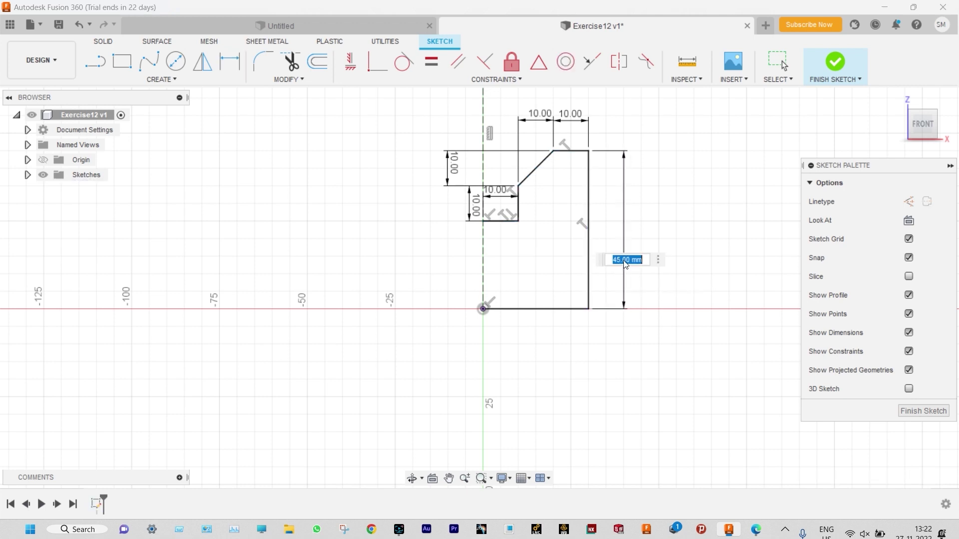
{"action": "type", "text": "30"}
{"action": "key", "text": "Return"}
{"action": "scroll", "coordinate": [655, 246], "scroll_direction": "up", "scroll_amount": 2}
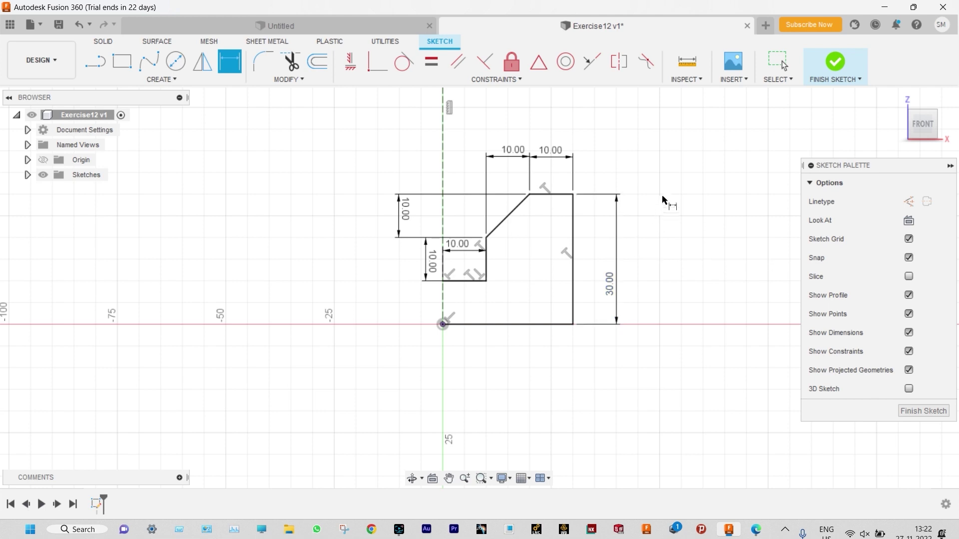
{"action": "key", "text": "Escape"}
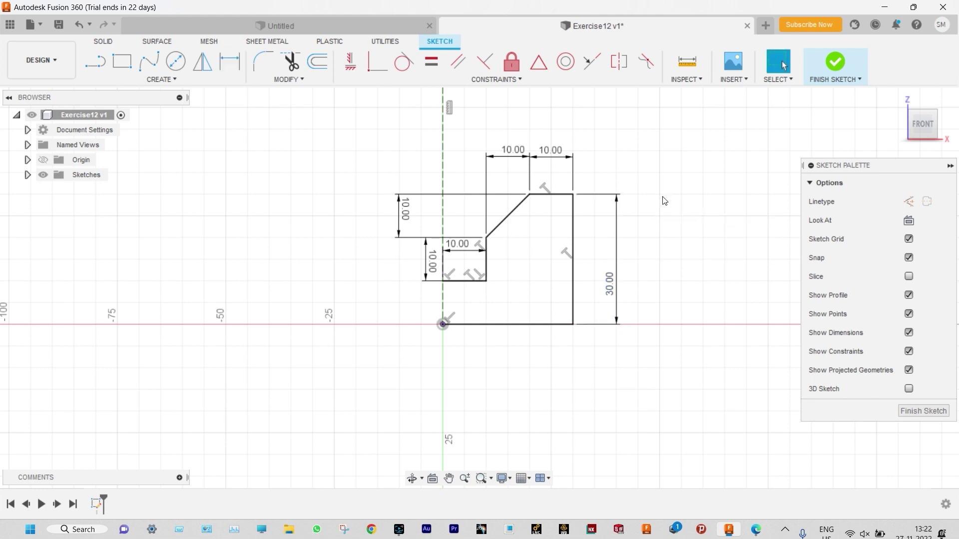
Step: Mirror the half profile about the vertical construction line to complete the symmetric notched profile
{"action": "left_click", "coordinate": [177, 80]}
{"action": "left_click", "coordinate": [111, 243]}
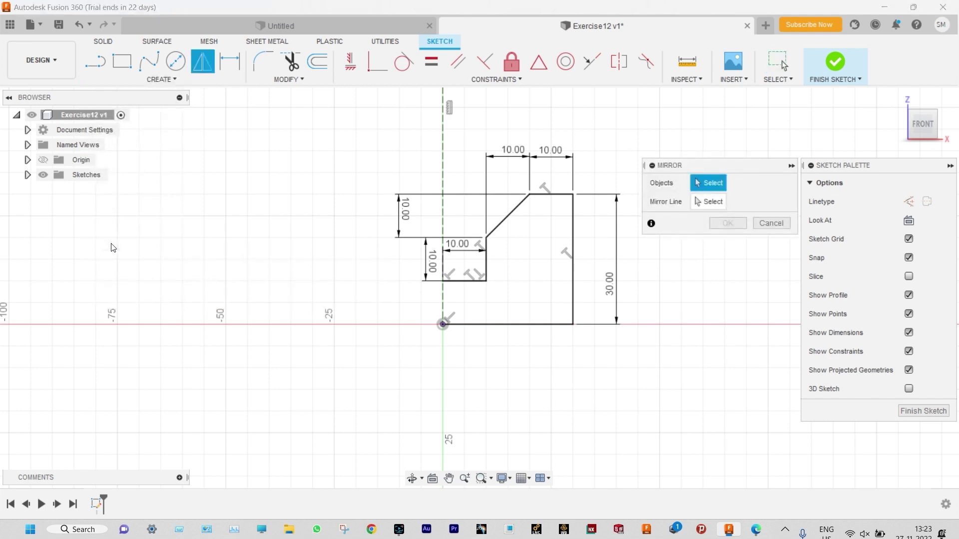
{"action": "mouse_move", "coordinate": [593, 170]}
{"action": "left_mouse_down"}
{"action": "mouse_move", "coordinate": [518, 358]}
{"action": "mouse_move", "coordinate": [442, 322]}
{"action": "left_mouse_up"}
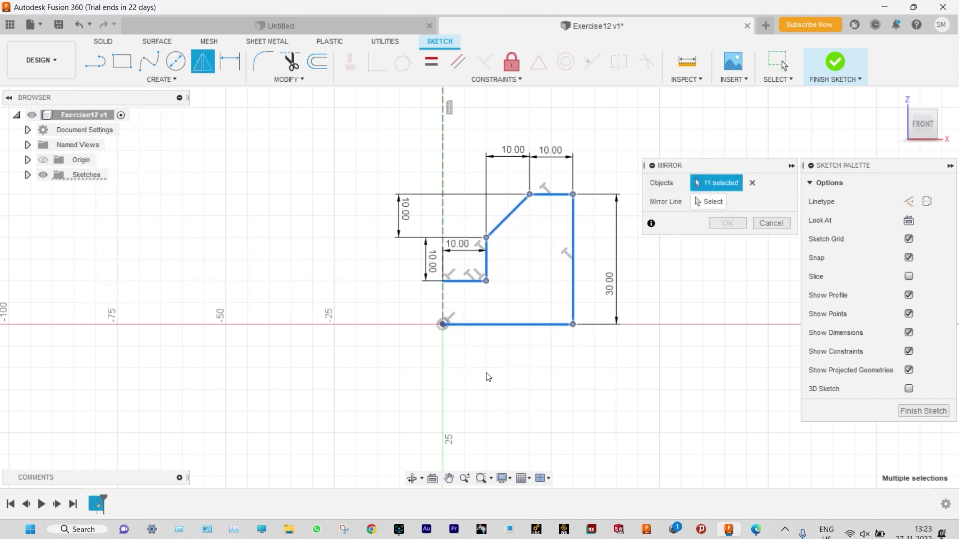
{"action": "left_click", "coordinate": [708, 200]}
{"action": "left_click", "coordinate": [443, 215]}
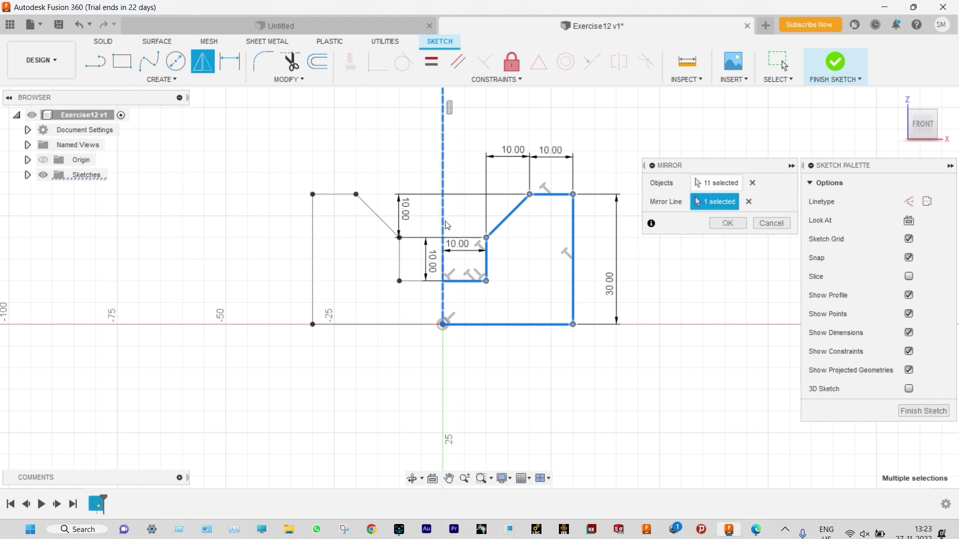
{"action": "left_click", "coordinate": [716, 225]}
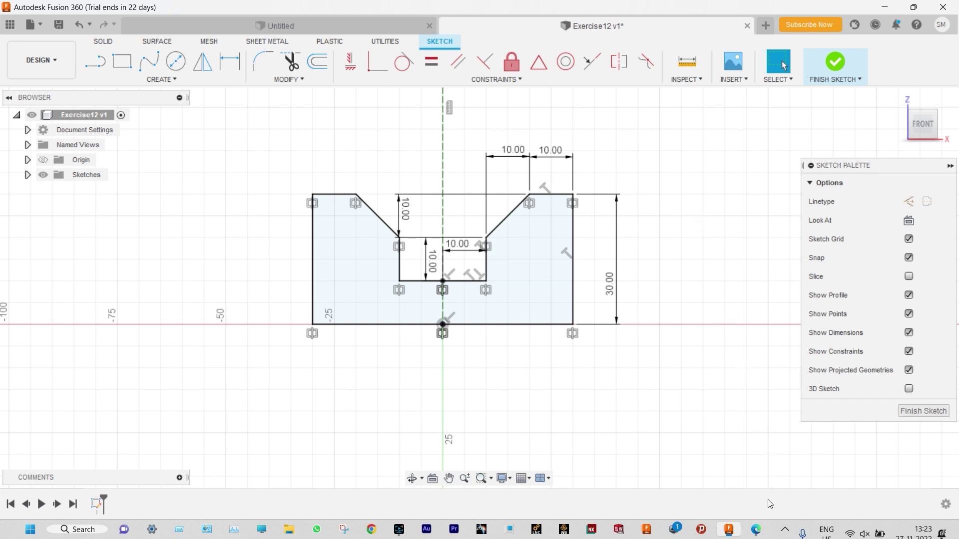
Step: Check the block's depth in the Exercise:12 drawing and finish the profile sketch
{"action": "left_click", "coordinate": [756, 530]}
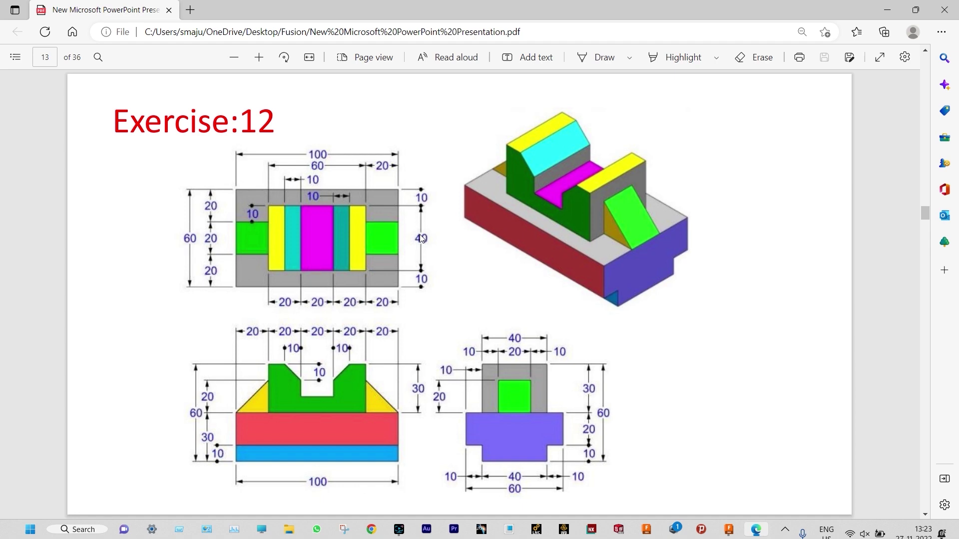
{"action": "left_click", "coordinate": [887, 10]}
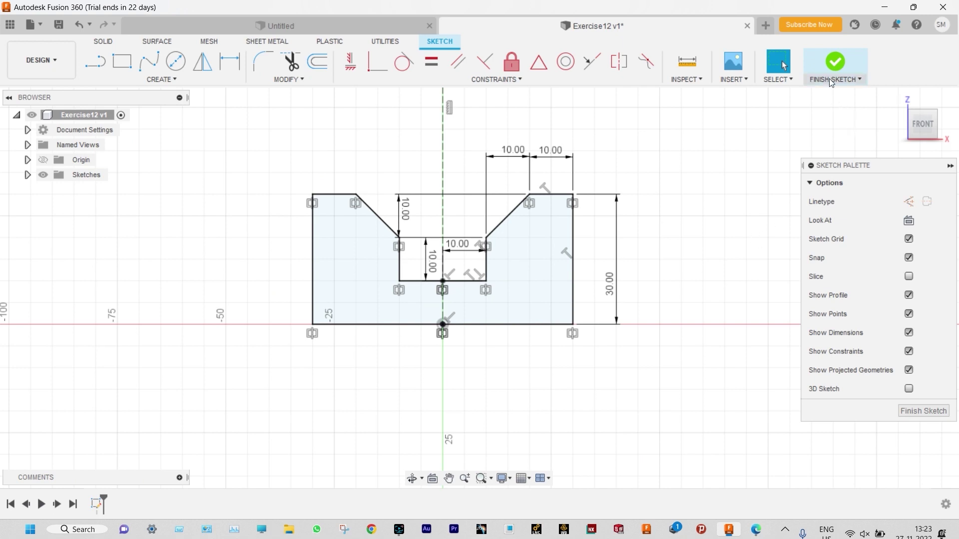
{"action": "left_click", "coordinate": [828, 66]}
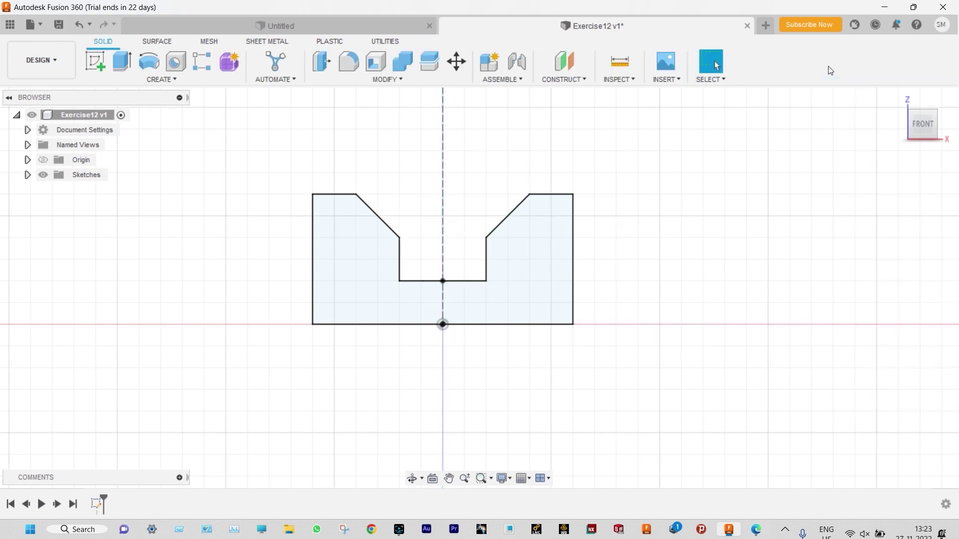
Step: Extrude the notched profile symmetrically as a new body, using whole-length measurement and a distance of 40 mm
{"action": "left_click", "coordinate": [121, 63]}
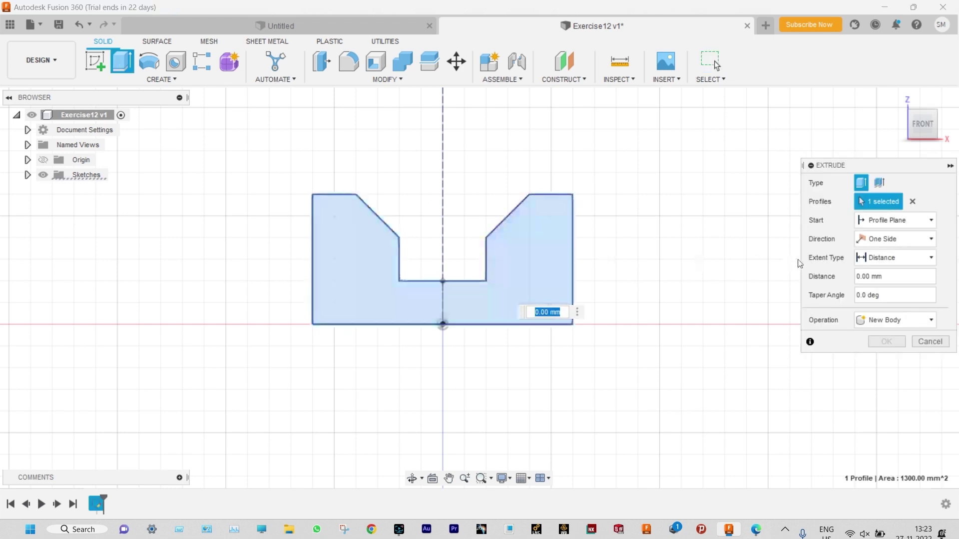
{"action": "left_click", "coordinate": [931, 240]}
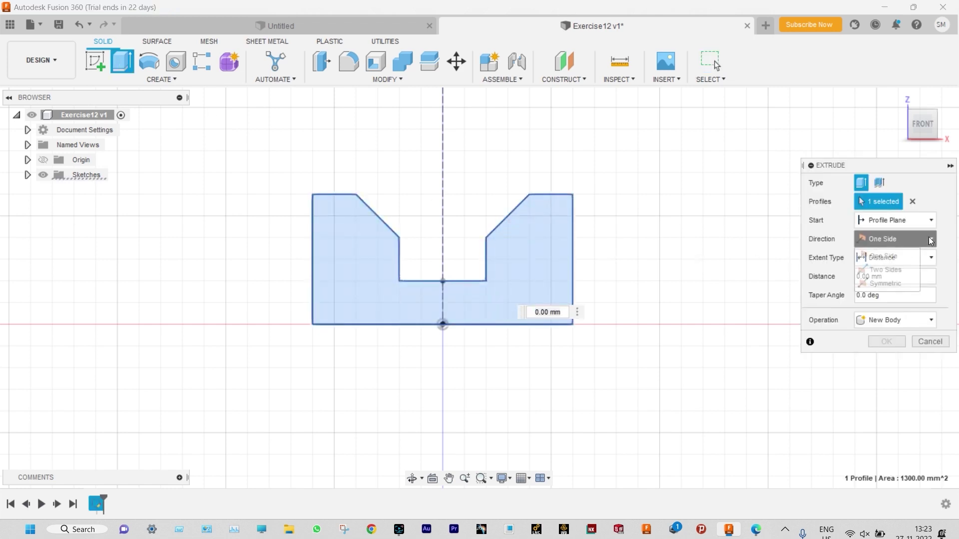
{"action": "left_click", "coordinate": [896, 283]}
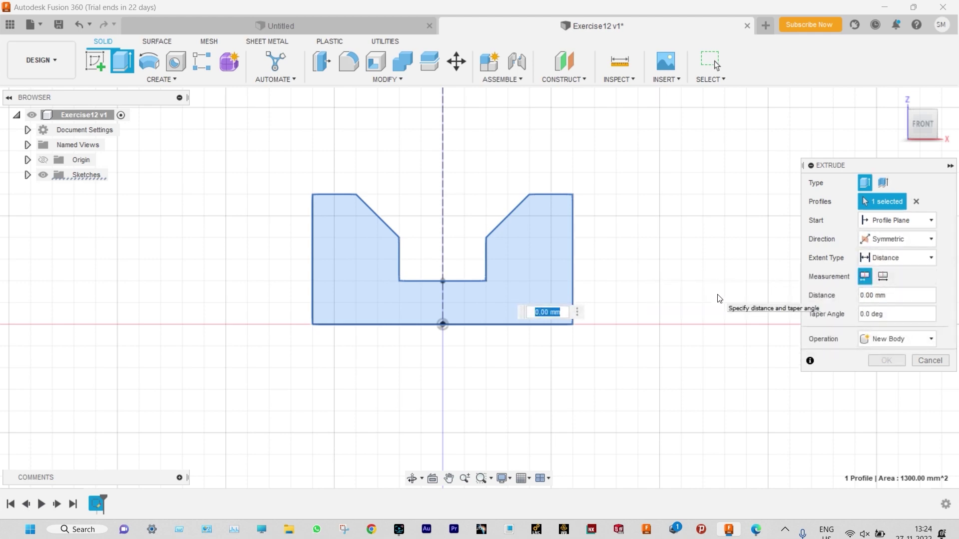
{"action": "middle_click_drag", "start_coordinate": [719, 298], "coordinate": [666, 328], "text": "shift"}
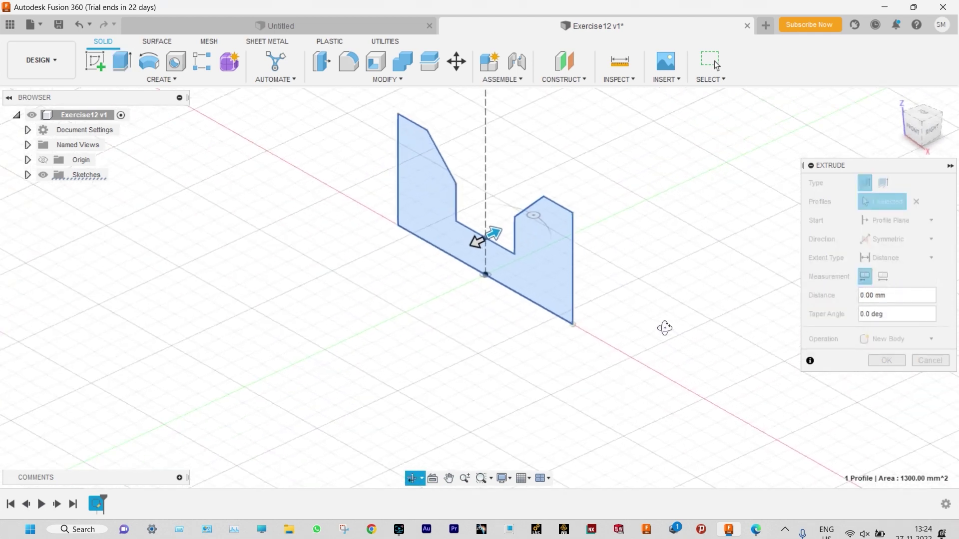
{"action": "left_click", "coordinate": [883, 278]}
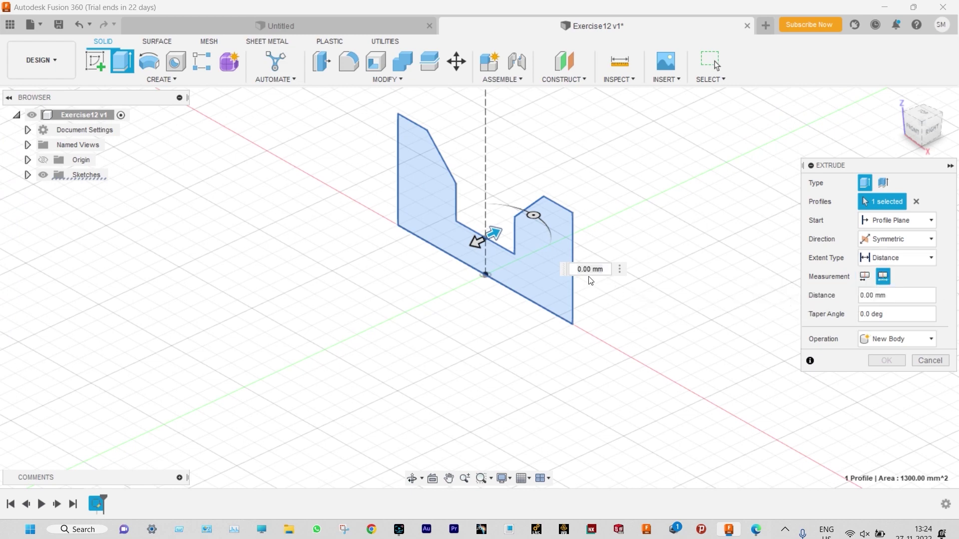
{"action": "type", "text": "40"}
{"action": "key", "text": "Return"}
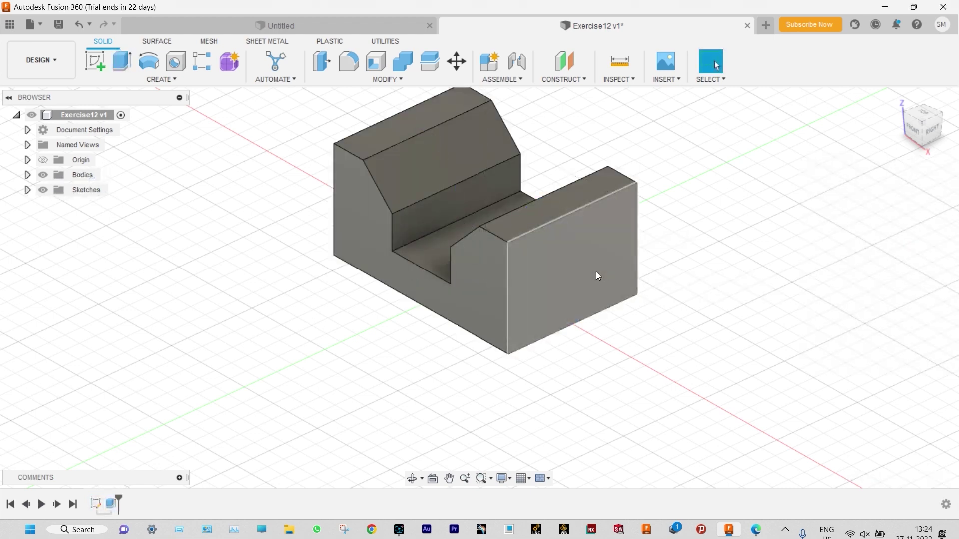
Step: Start a sketch on the block's right end face and check the side view in the Exercise:12 drawing
{"action": "scroll", "coordinate": [664, 150], "scroll_direction": "down", "scroll_amount": 2}
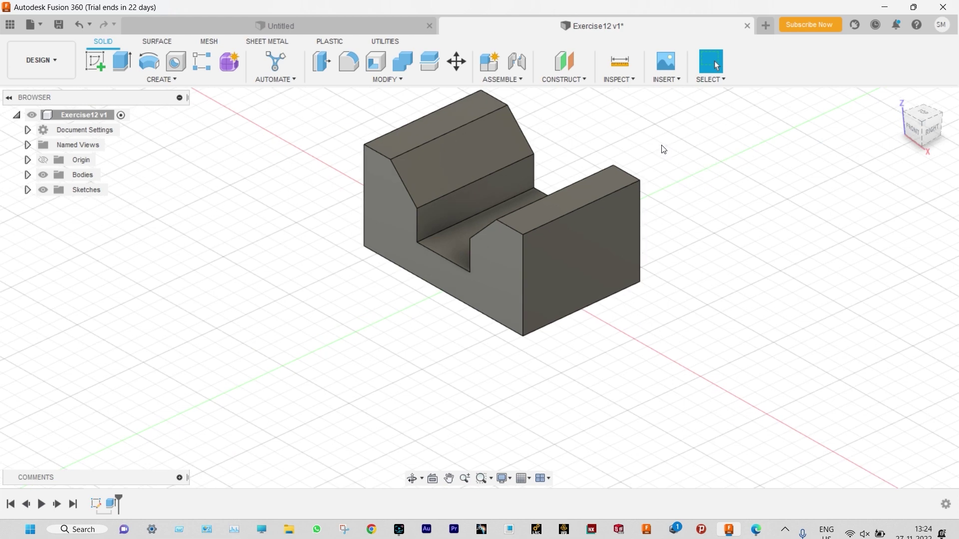
{"action": "scroll", "coordinate": [526, 145], "scroll_direction": "up", "scroll_amount": 2}
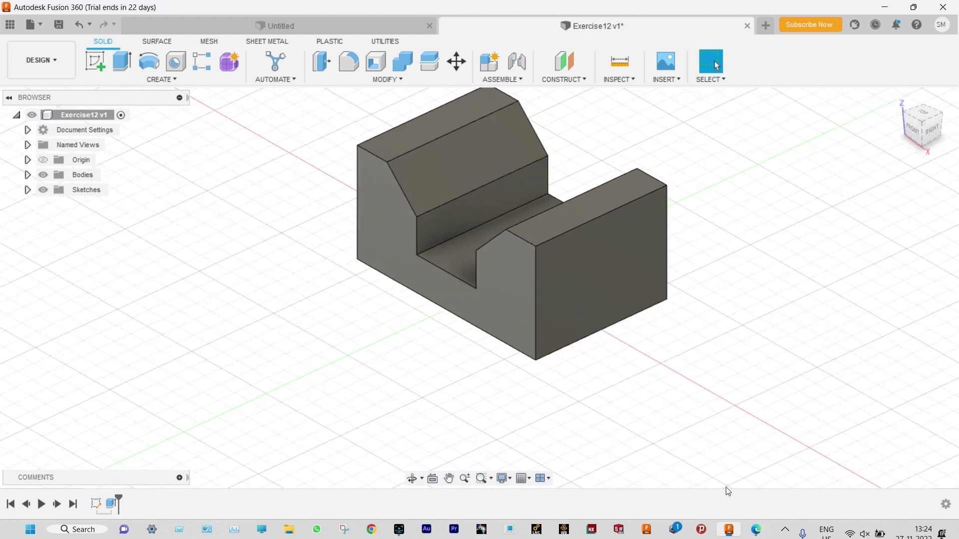
{"action": "left_click", "coordinate": [760, 532]}
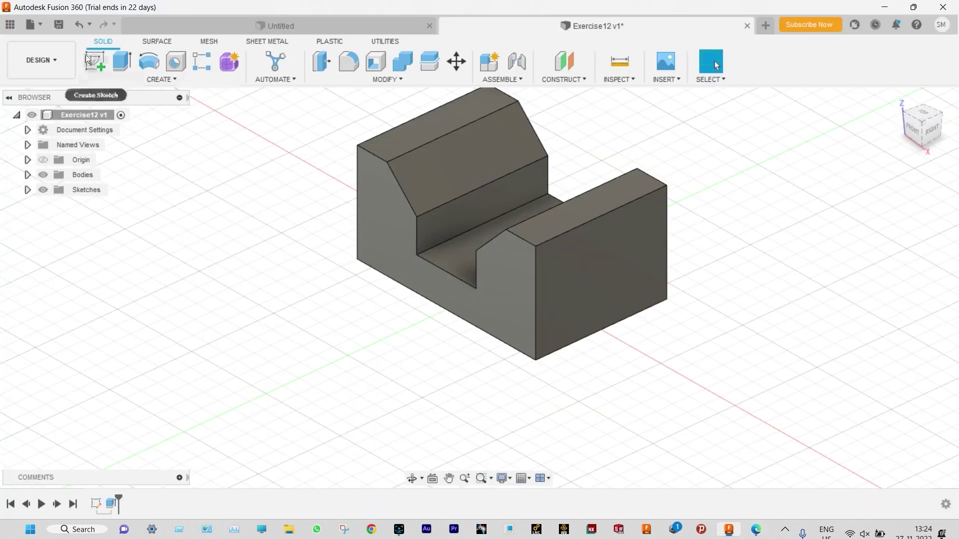
{"action": "left_click", "coordinate": [95, 63]}
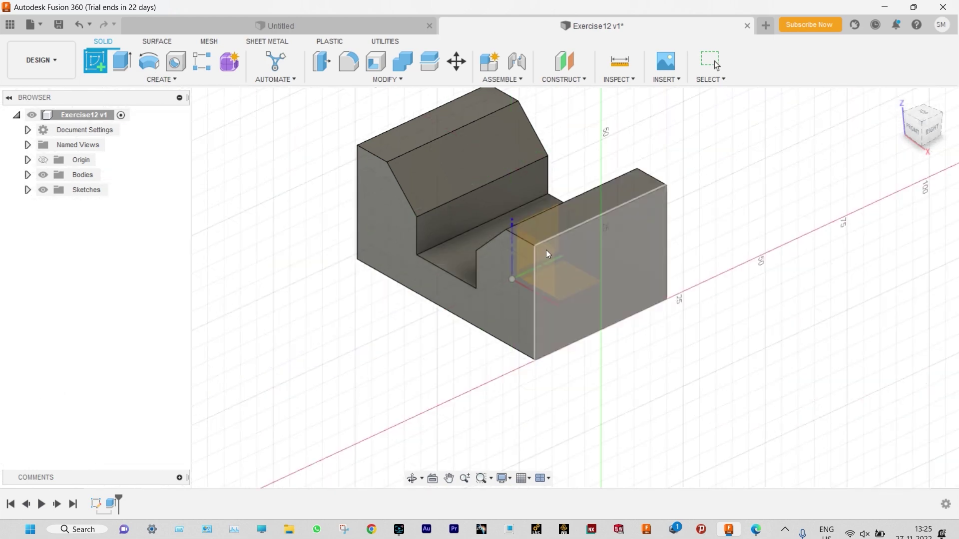
{"action": "left_click", "coordinate": [549, 228]}
{"action": "left_click", "coordinate": [755, 530]}
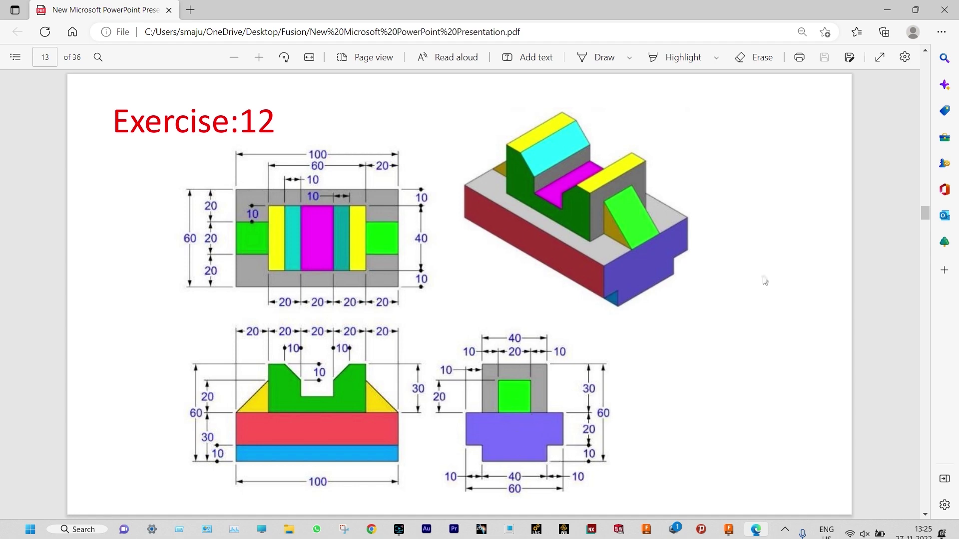
{"action": "left_click", "coordinate": [886, 9]}
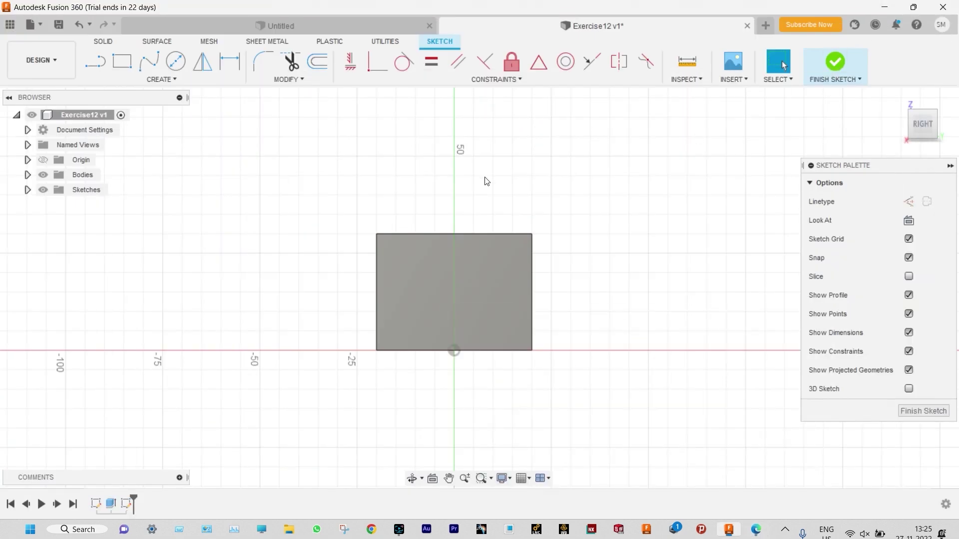
Step: Draw a vertical construction line from the midpoint of the end face's top edge through the origin to below the block
{"action": "left_click", "coordinate": [908, 202]}
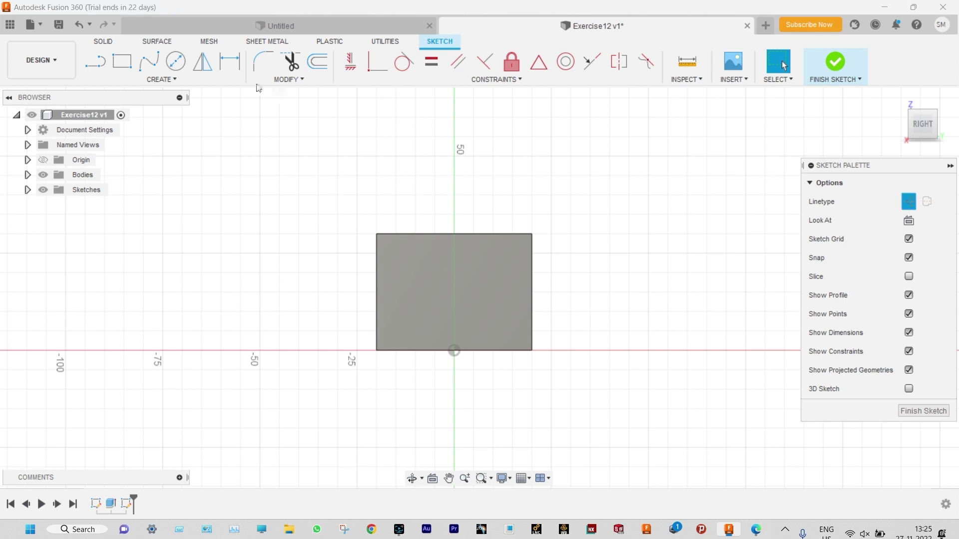
{"action": "left_click", "coordinate": [95, 61]}
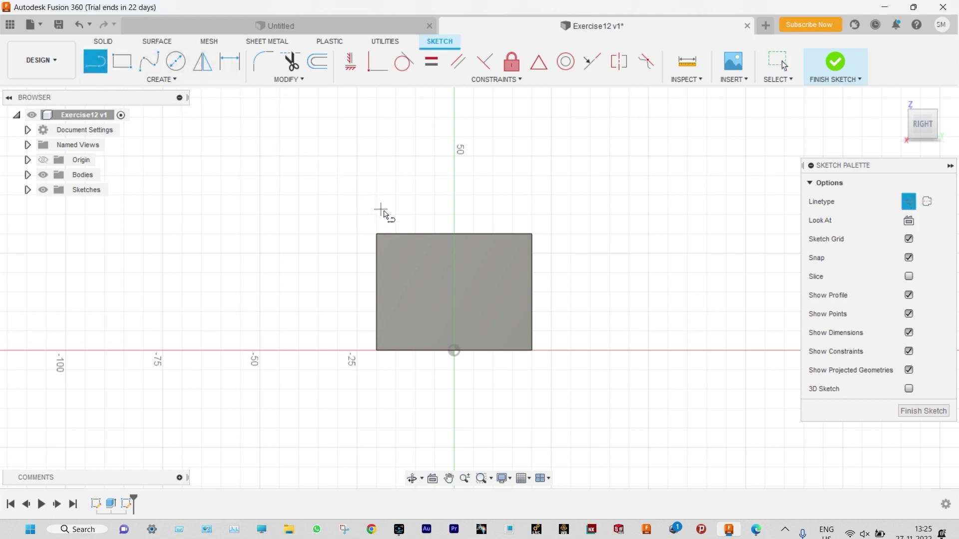
{"action": "left_click", "coordinate": [454, 234]}
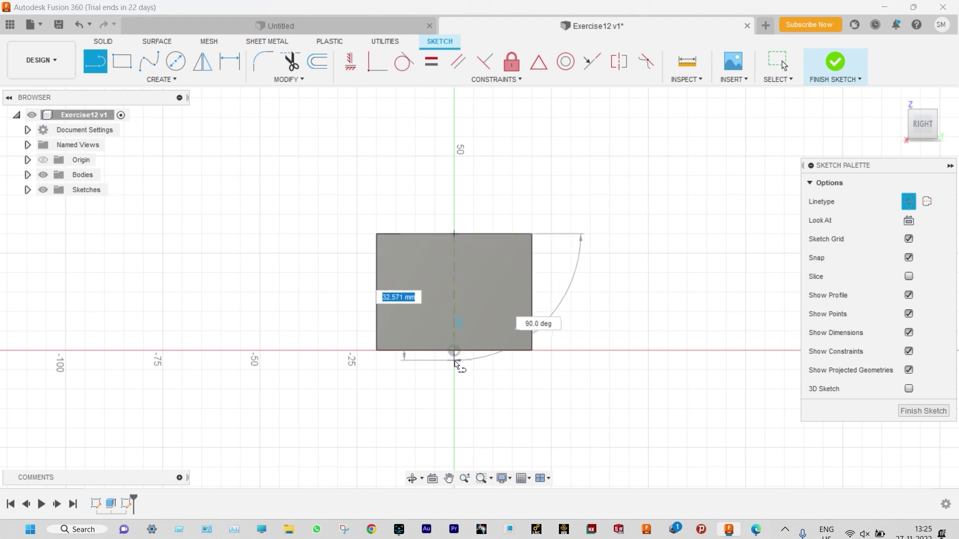
{"action": "left_click", "coordinate": [454, 402]}
{"action": "key", "text": "Escape"}
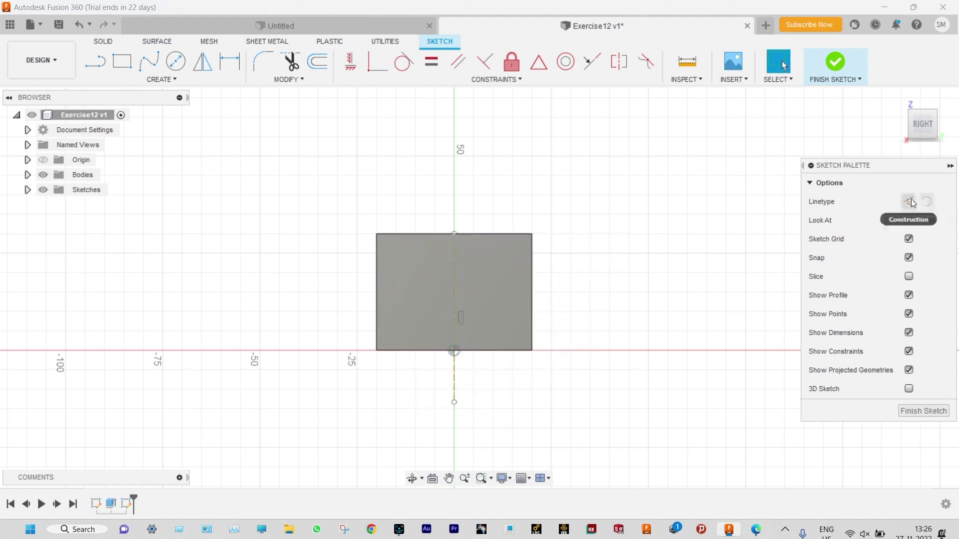
Step: Sketch the base's stepped half profile from the origin, with a top edge about 32 mm long and an outer vertical edge about 10 mm
{"action": "left_click", "coordinate": [95, 61]}
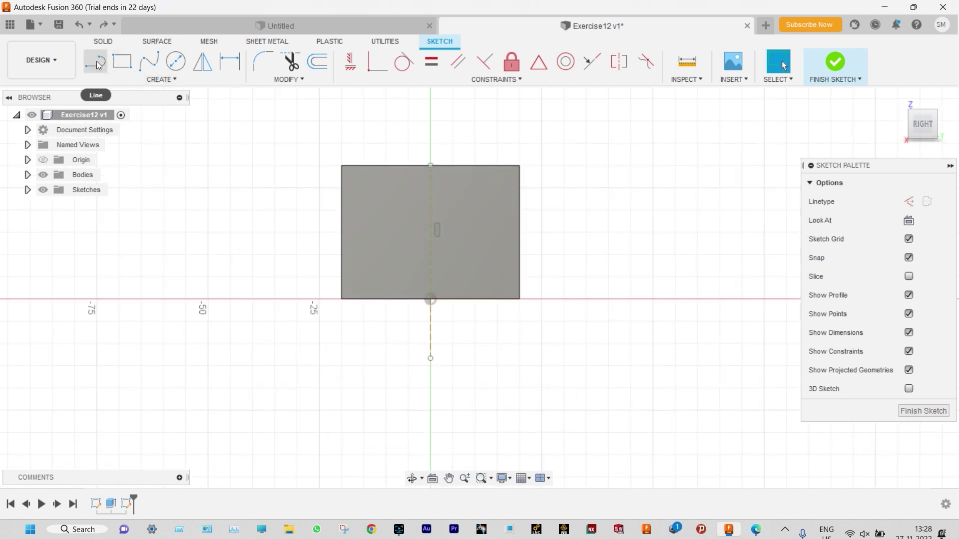
{"action": "left_click", "coordinate": [96, 63]}
{"action": "left_click", "coordinate": [95, 61]}
{"action": "left_click", "coordinate": [430, 300]}
{"action": "left_click", "coordinate": [571, 300]}
{"action": "left_click", "coordinate": [571, 343]}
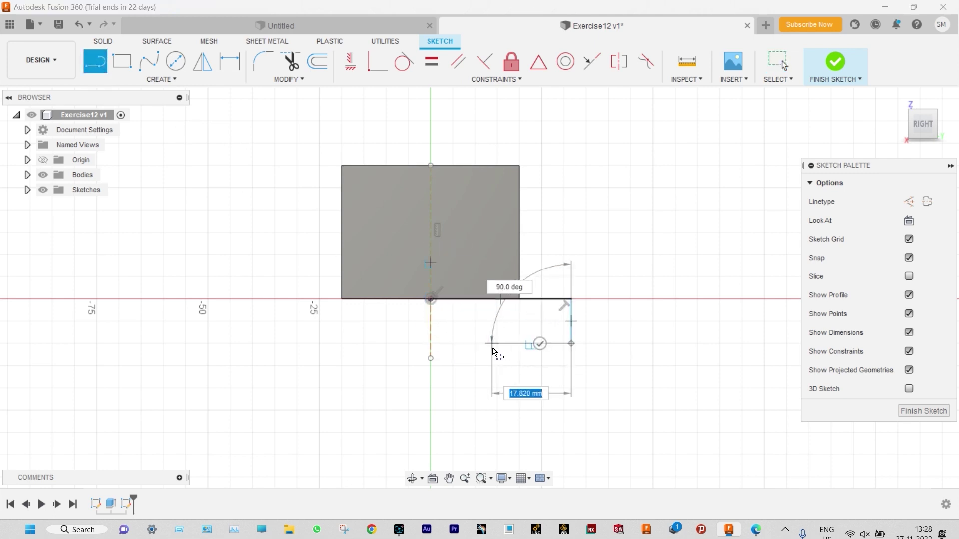
{"action": "left_click", "coordinate": [497, 344]}
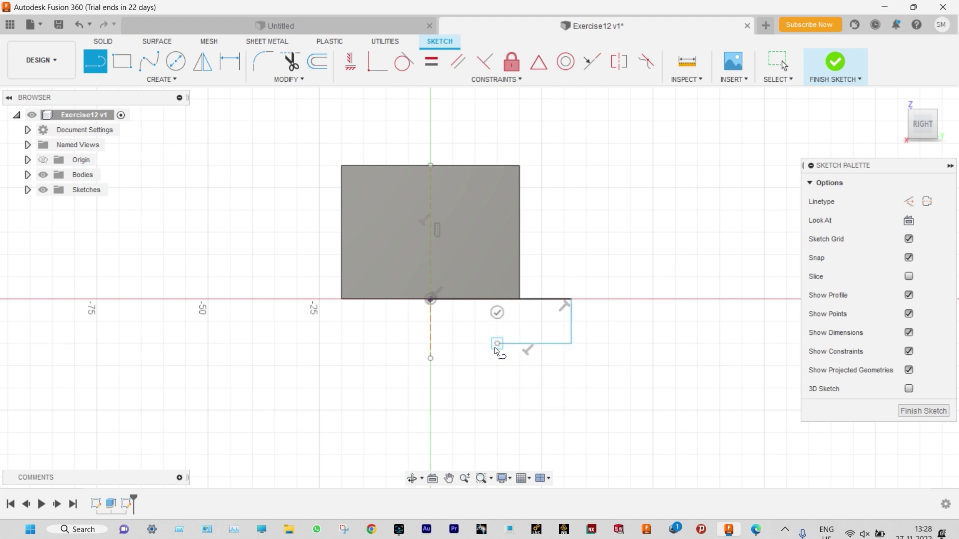
{"action": "left_click", "coordinate": [497, 388]}
{"action": "left_click", "coordinate": [432, 389]}
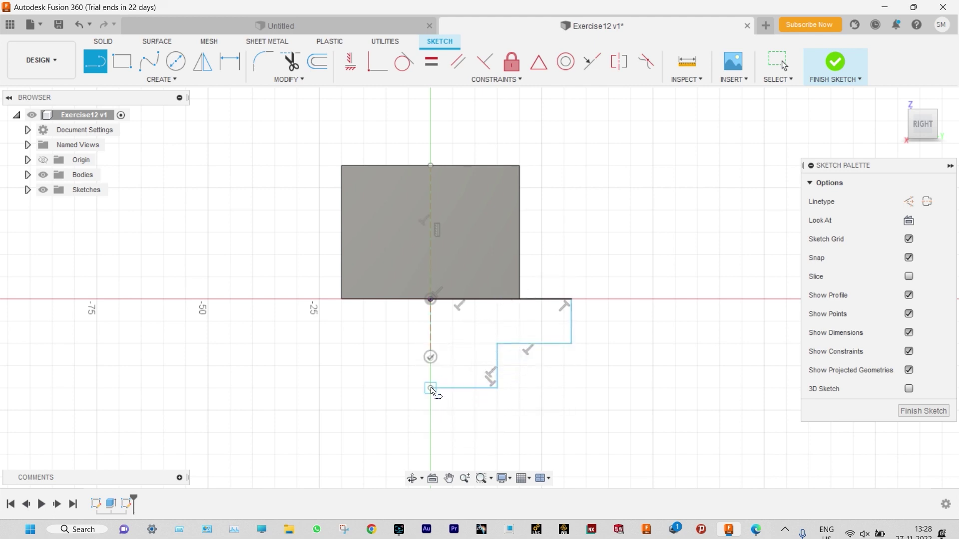
{"action": "key", "text": "Escape"}
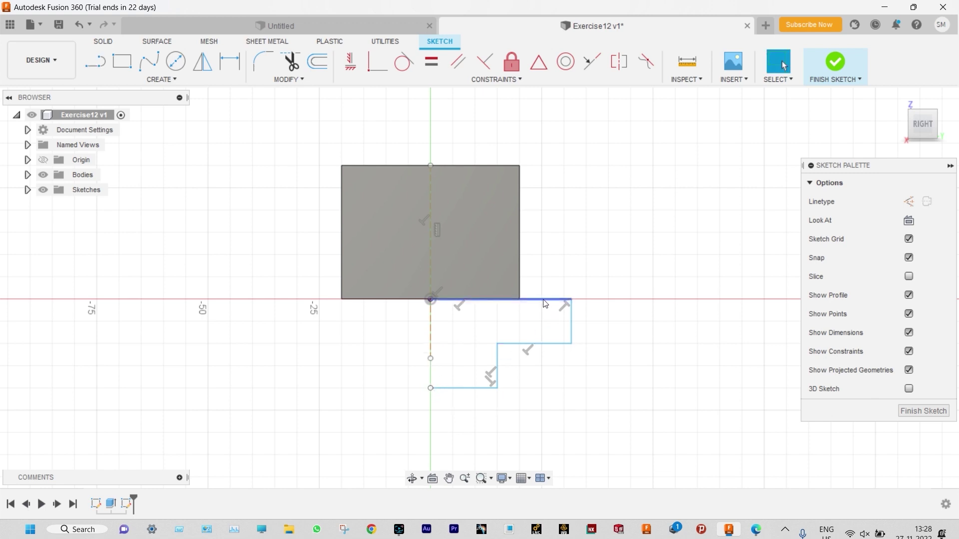
Step: Dimension the top horizontal edge of the base's half profile at 30 mm
{"action": "key", "text": "d"}
{"action": "left_click", "coordinate": [505, 299]}
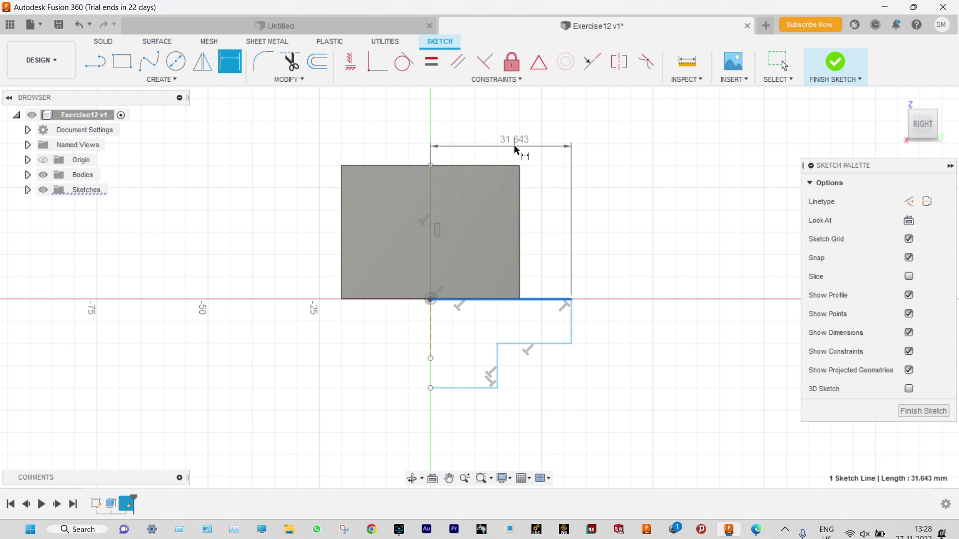
{"action": "left_click", "coordinate": [517, 146]}
{"action": "type", "text": "3"}
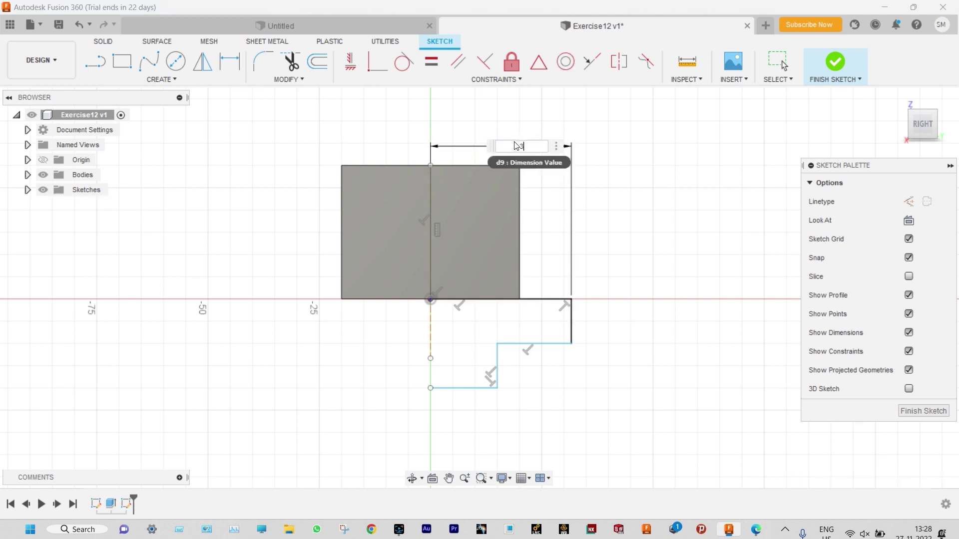
{"action": "type", "text": "0"}
{"action": "key", "text": "Return"}
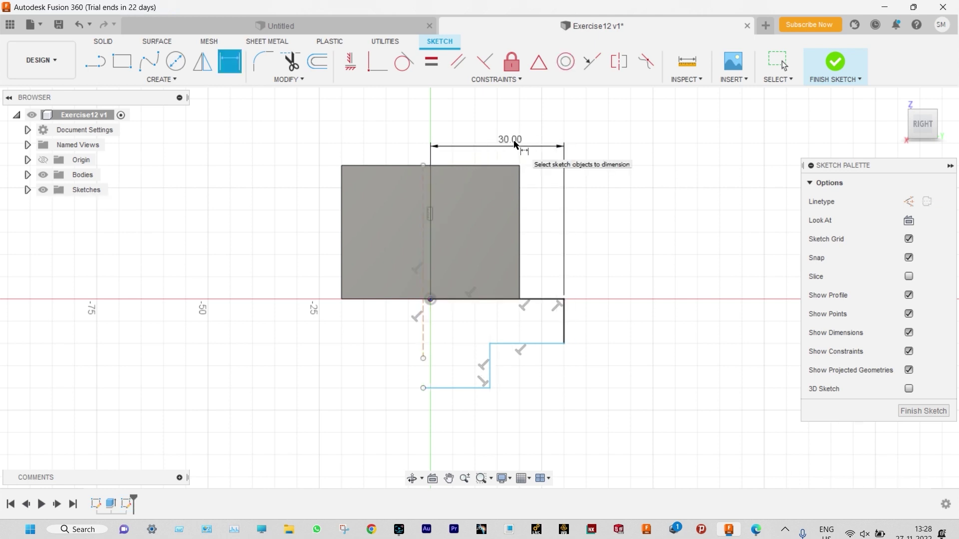
Step: Dimension the half profile's outer vertical edge at 10 mm and check the side view in the Exercise:12 drawing
{"action": "left_click", "coordinate": [565, 320]}
{"action": "left_click", "coordinate": [600, 320]}
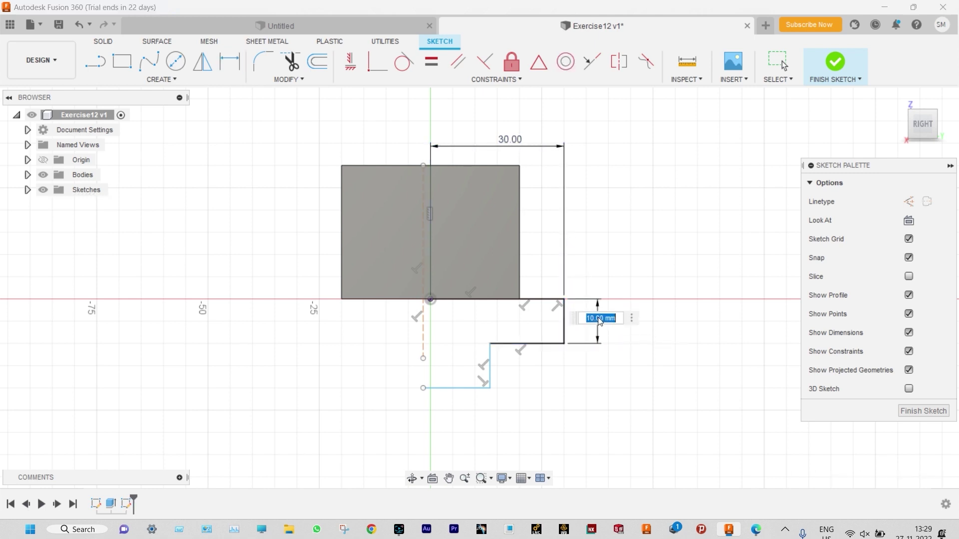
{"action": "key", "text": "Return"}
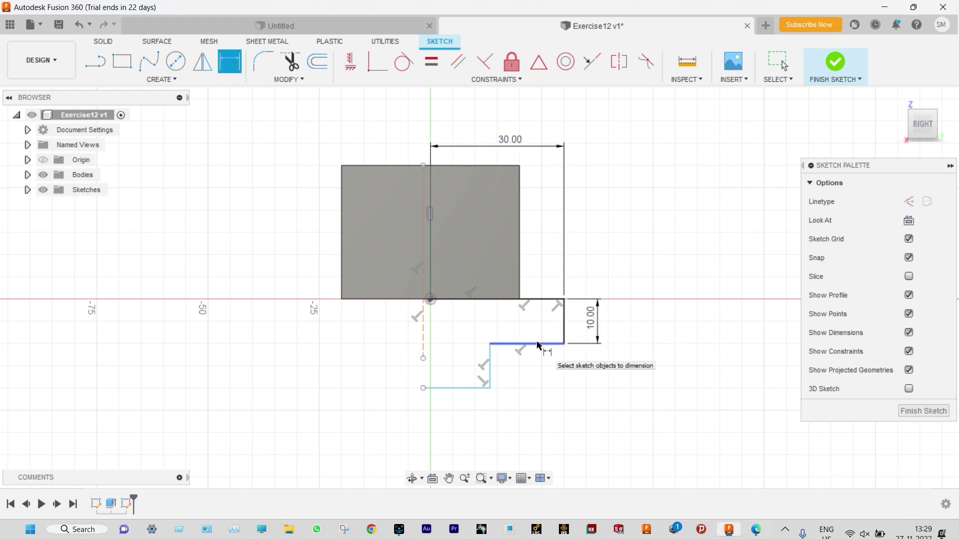
{"action": "left_click", "coordinate": [755, 529]}
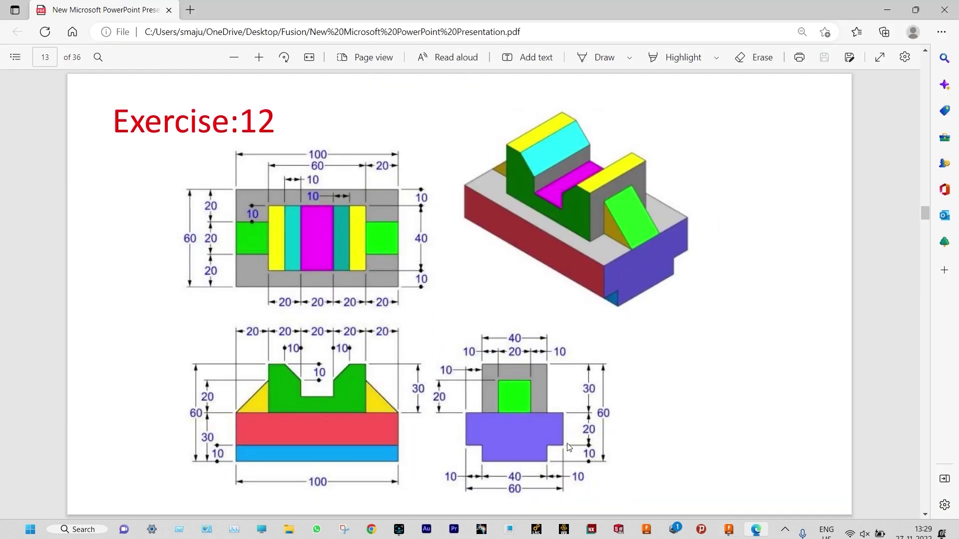
{"action": "left_click", "coordinate": [887, 9]}
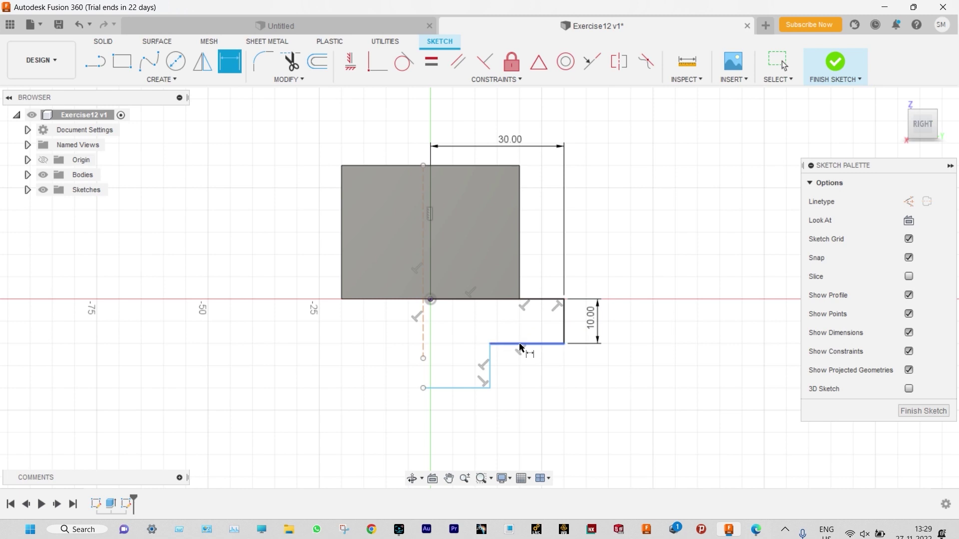
Step: Dimension the base half profile's horizontal step ledge and its lower vertical edge at 10 mm each
{"action": "left_click", "coordinate": [519, 344]}
{"action": "left_click", "coordinate": [524, 364]}
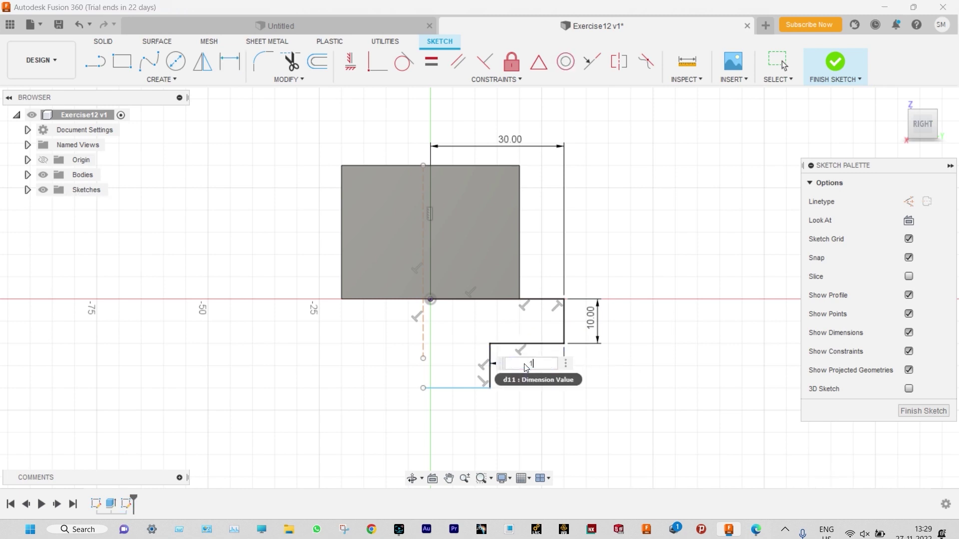
{"action": "key", "text": "Return"}
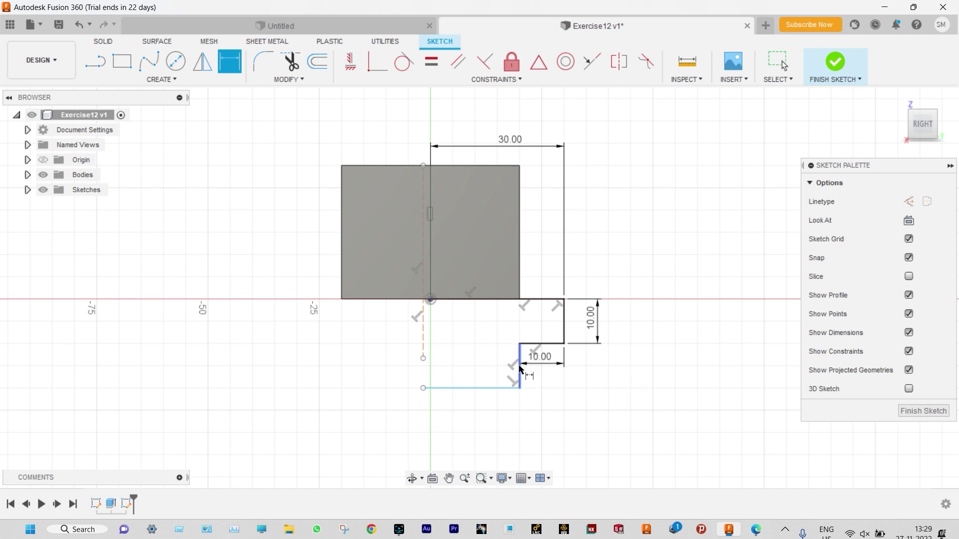
{"action": "left_click", "coordinate": [519, 376]}
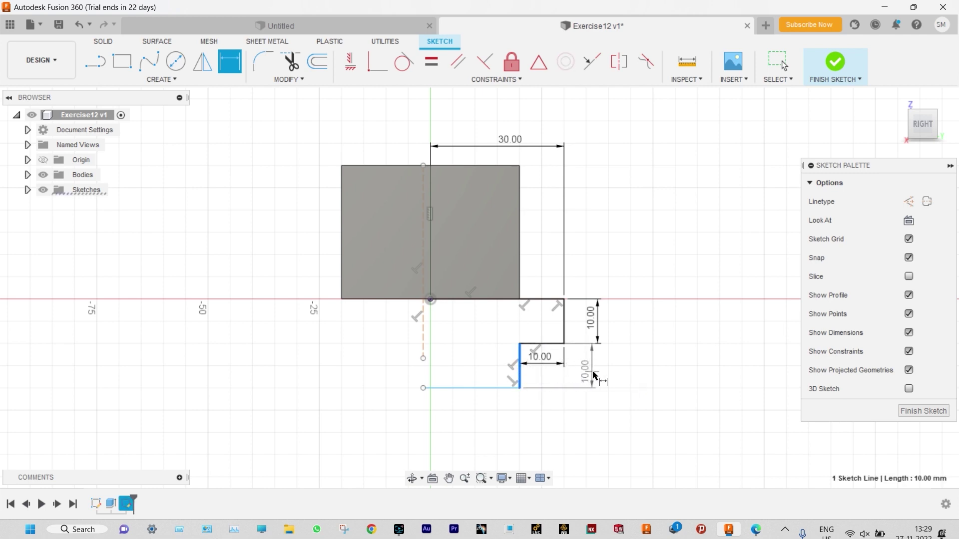
{"action": "left_click", "coordinate": [607, 382]}
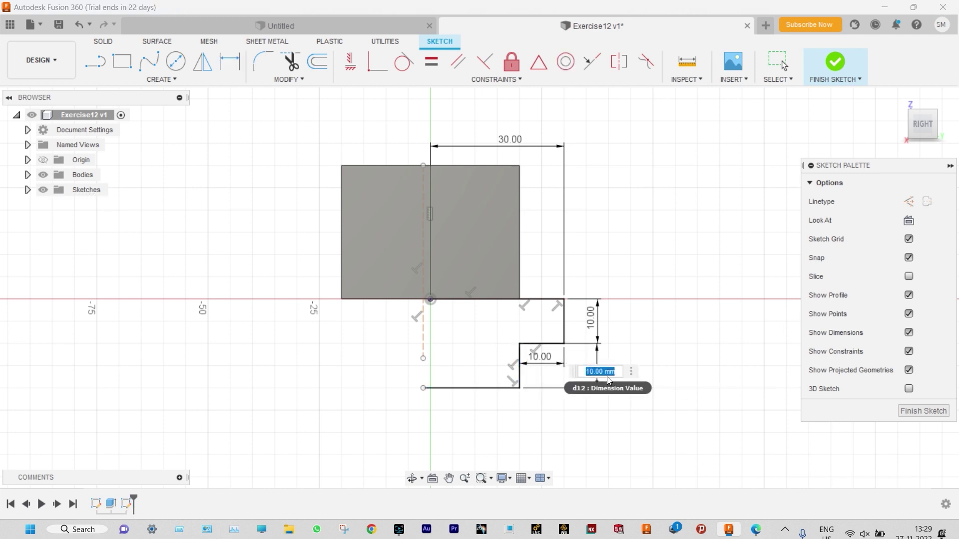
{"action": "key", "text": "Return"}
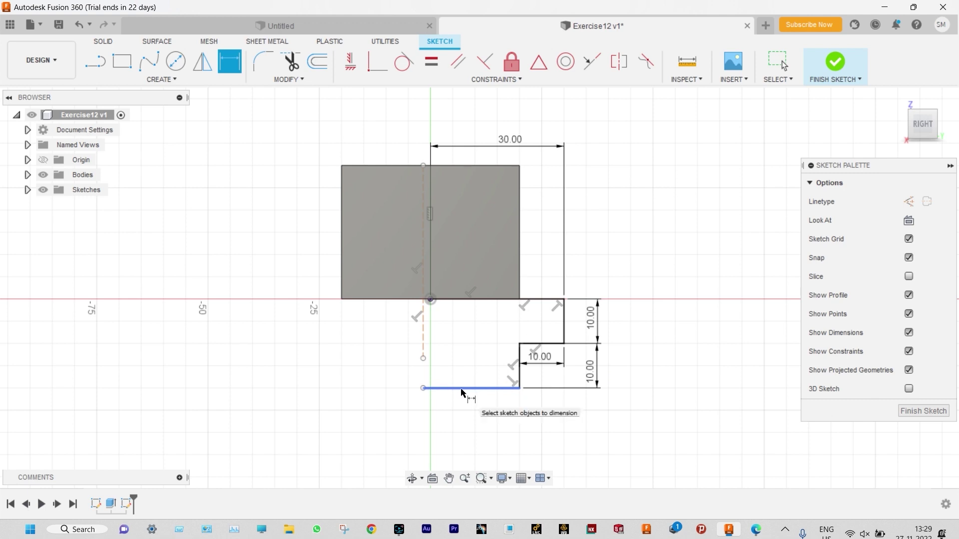
Step: Dimension the bottom horizontal edge of the base's half profile at 20 mm
{"action": "left_click", "coordinate": [461, 390]}
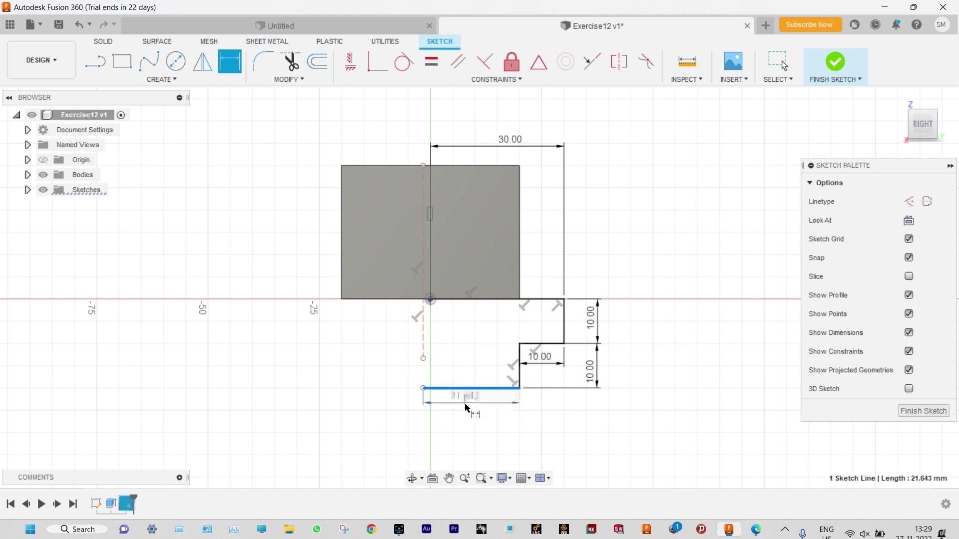
{"action": "left_click", "coordinate": [466, 409]}
{"action": "type", "text": "20"}
{"action": "key", "text": "Return"}
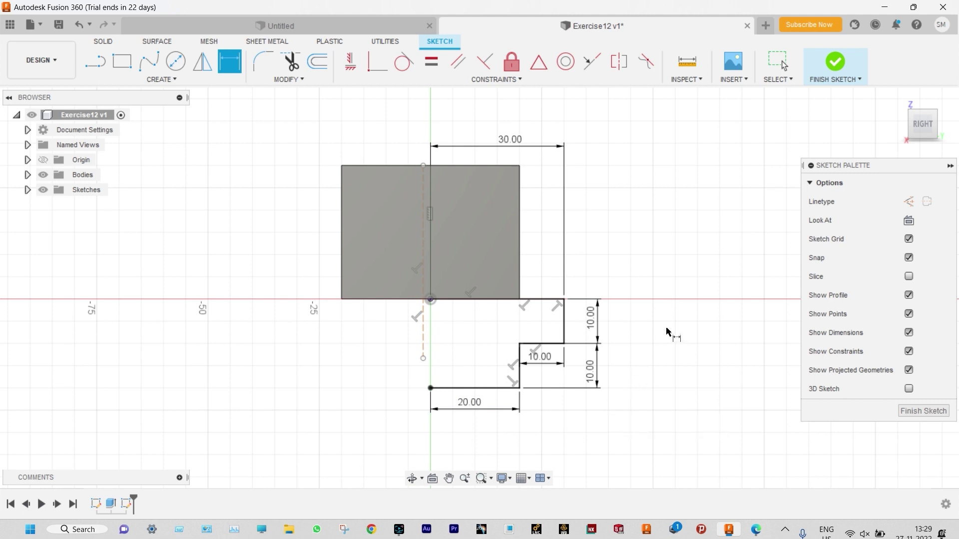
{"action": "key", "text": "Escape"}
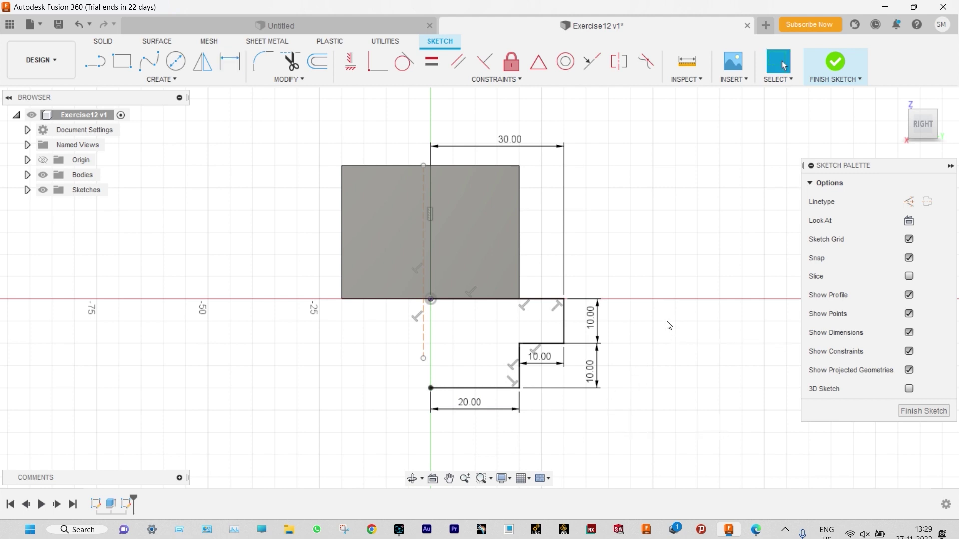
{"action": "left_click", "coordinate": [171, 79]}
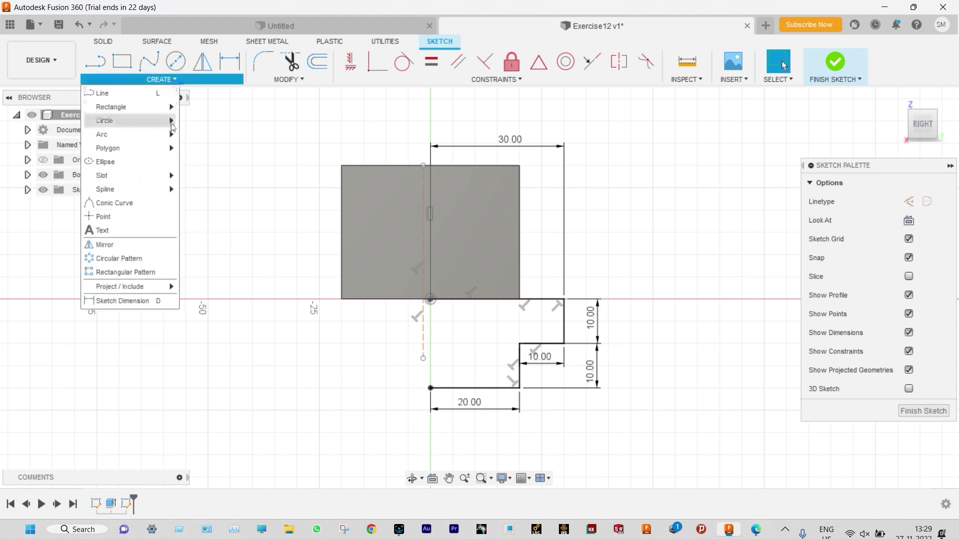
{"action": "left_click", "coordinate": [143, 245]}
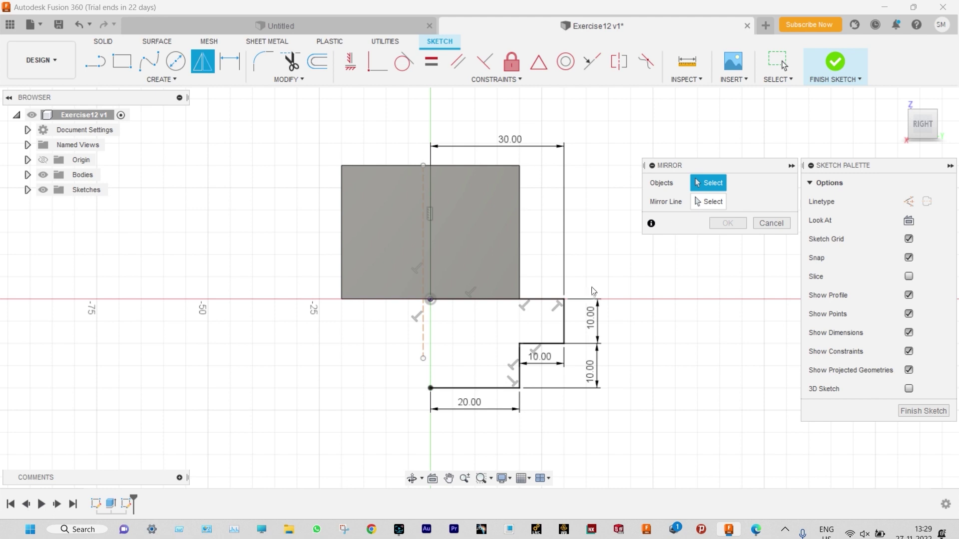
{"action": "mouse_move", "coordinate": [596, 279]}
{"action": "left_mouse_down"}
{"action": "mouse_move", "coordinate": [528, 400]}
{"action": "mouse_move", "coordinate": [514, 398]}
{"action": "left_mouse_up"}
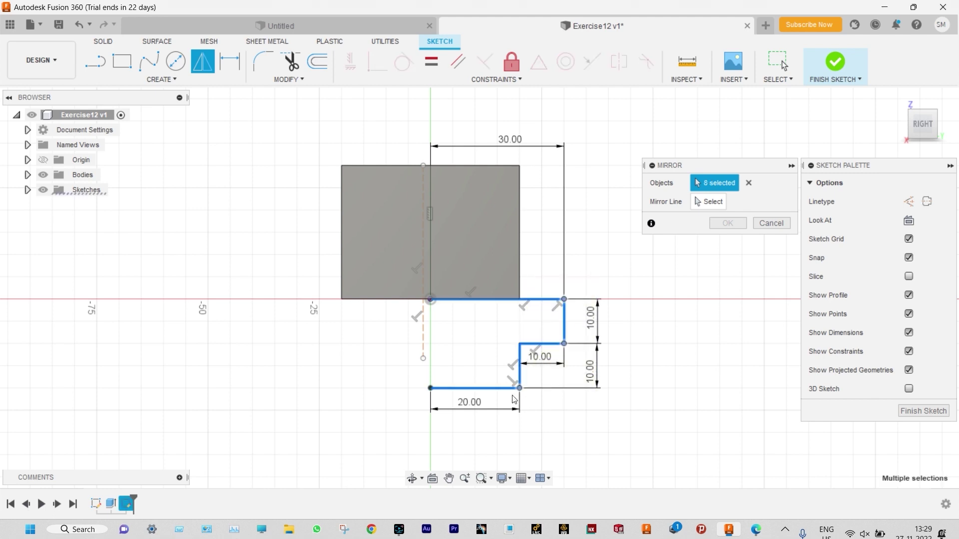
{"action": "left_click", "coordinate": [710, 203]}
{"action": "key", "text": "Escape"}
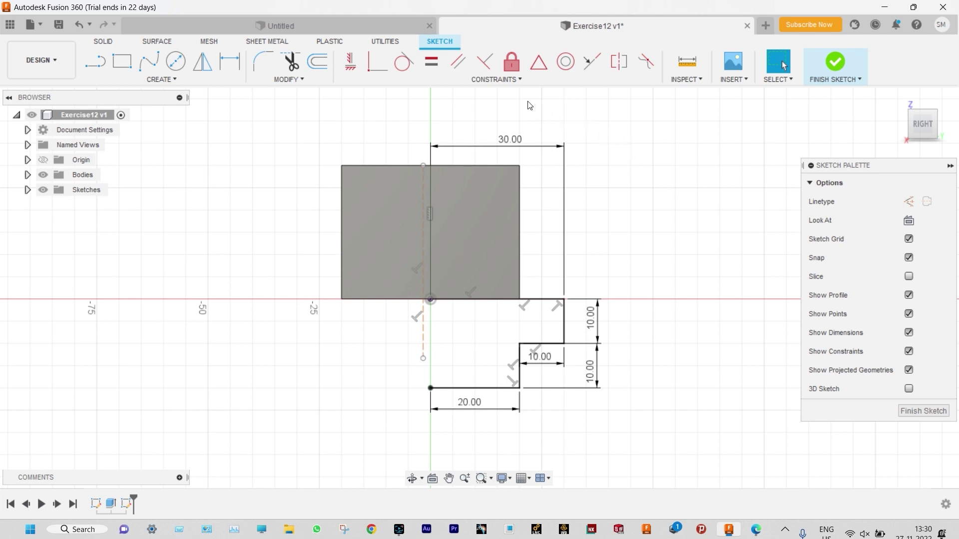
Step: Constrain the vertical construction line to be coincident with the sketch origin
{"action": "left_click", "coordinate": [377, 62]}
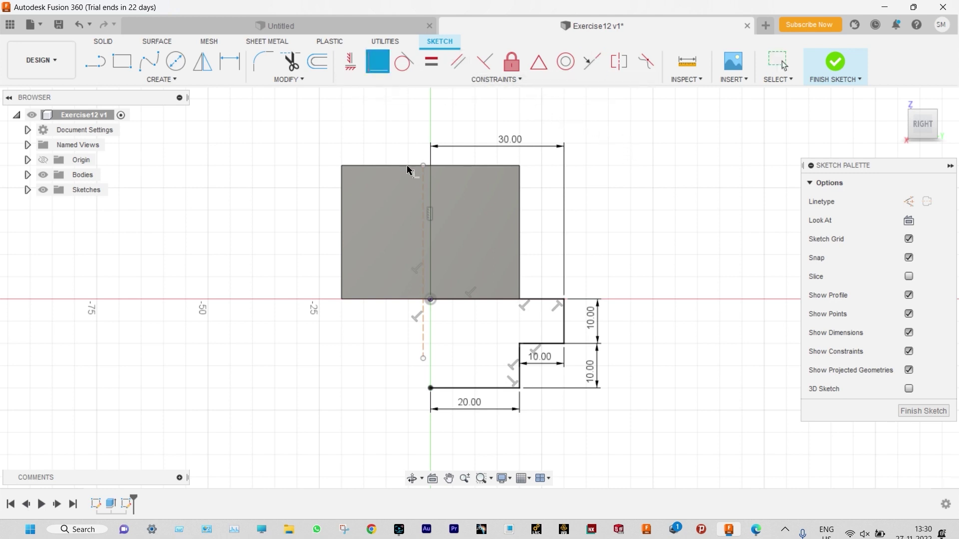
{"action": "left_click", "coordinate": [425, 313]}
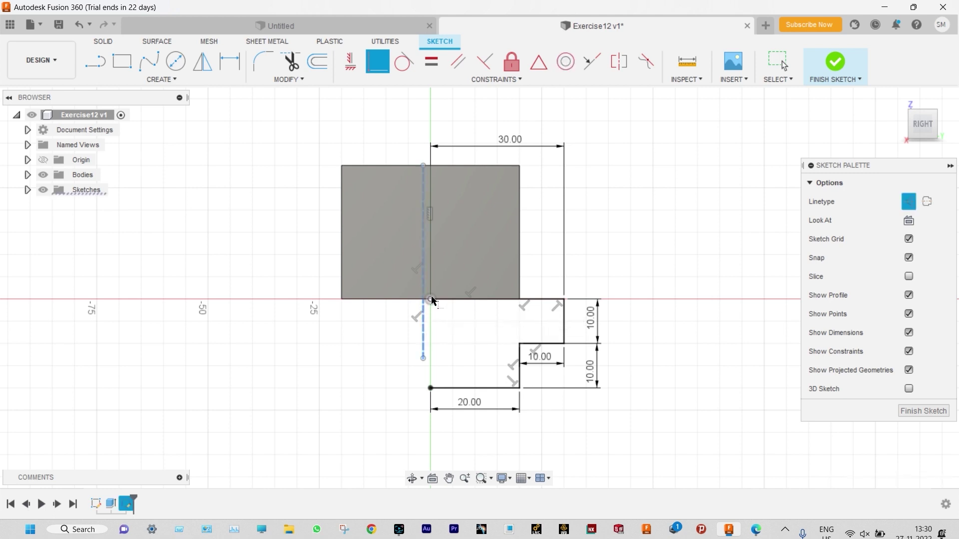
{"action": "left_click", "coordinate": [431, 300]}
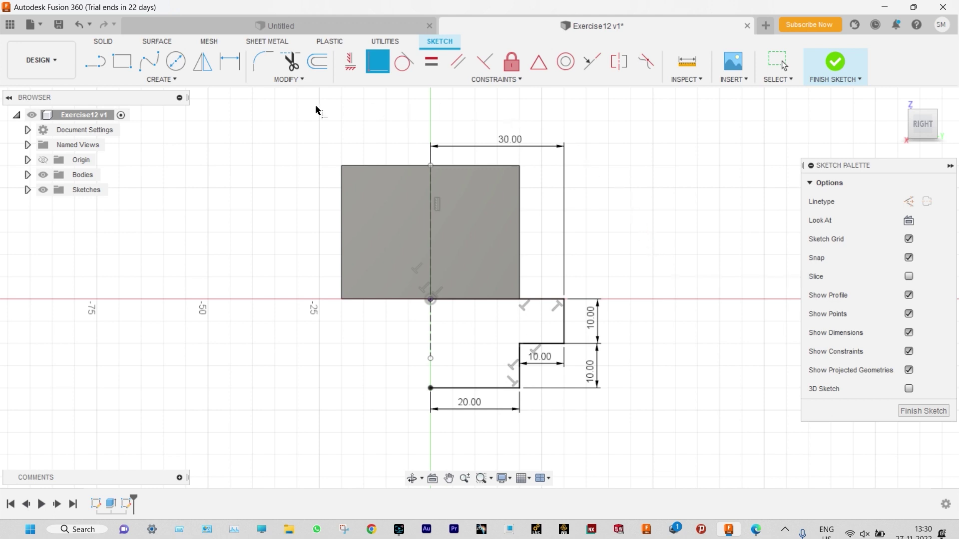
Step: Mirror the base's stepped half profile about the vertical construction line and finish the sketch
{"action": "left_click", "coordinate": [175, 80]}
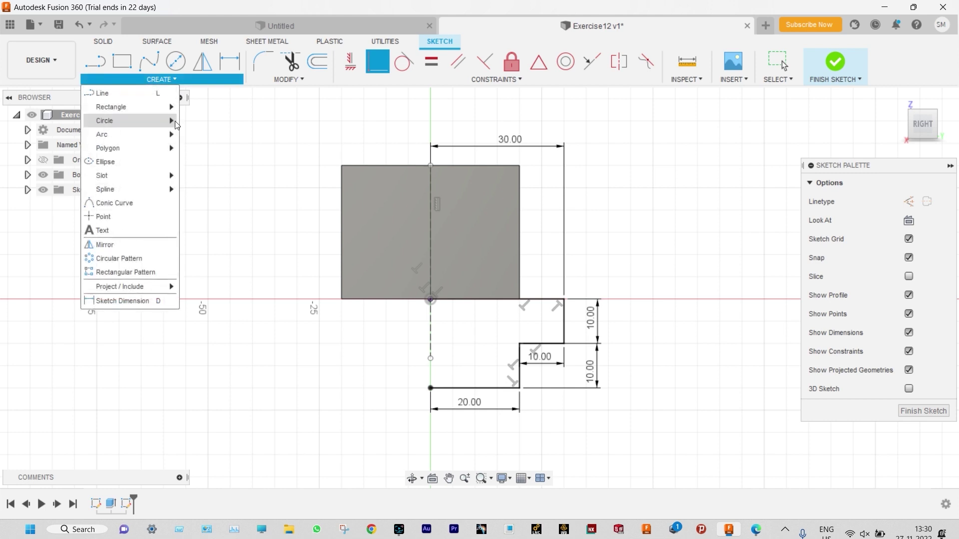
{"action": "left_click", "coordinate": [148, 244]}
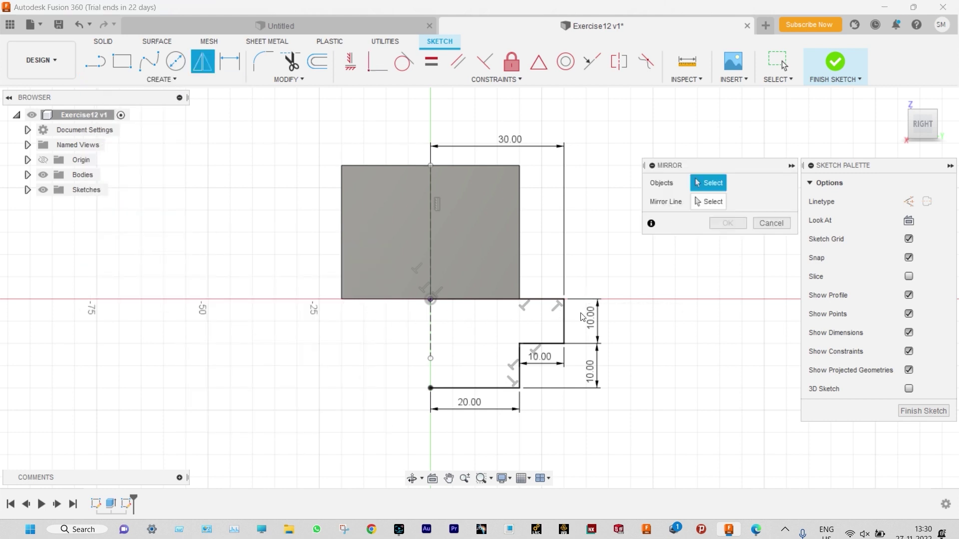
{"action": "double_click", "coordinate": [490, 389]}
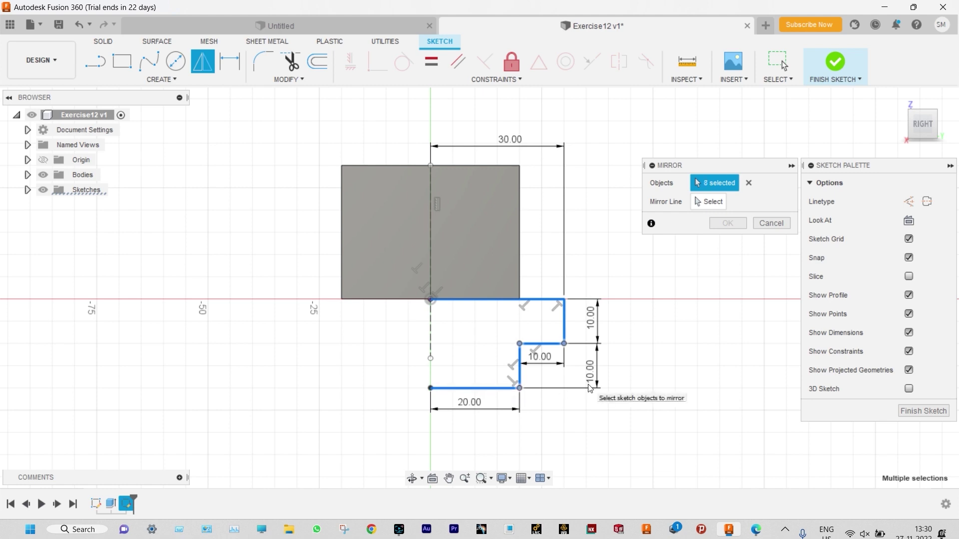
{"action": "left_click", "coordinate": [708, 202]}
{"action": "left_click", "coordinate": [431, 348]}
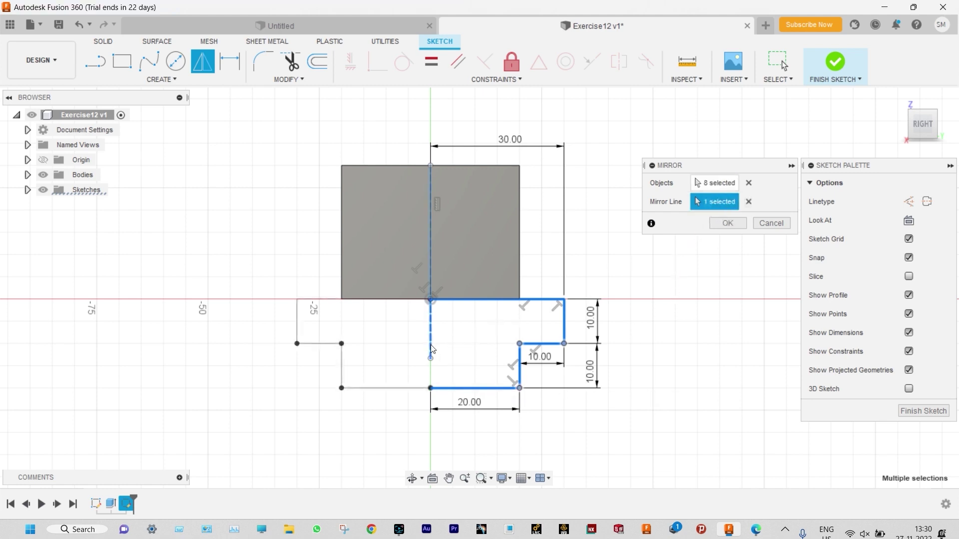
{"action": "left_click", "coordinate": [730, 223]}
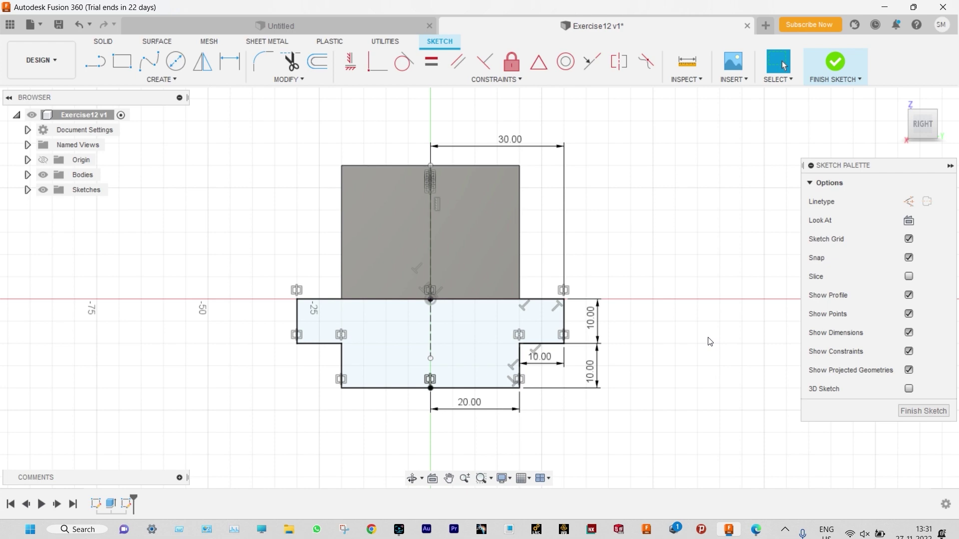
{"action": "left_click", "coordinate": [827, 66]}
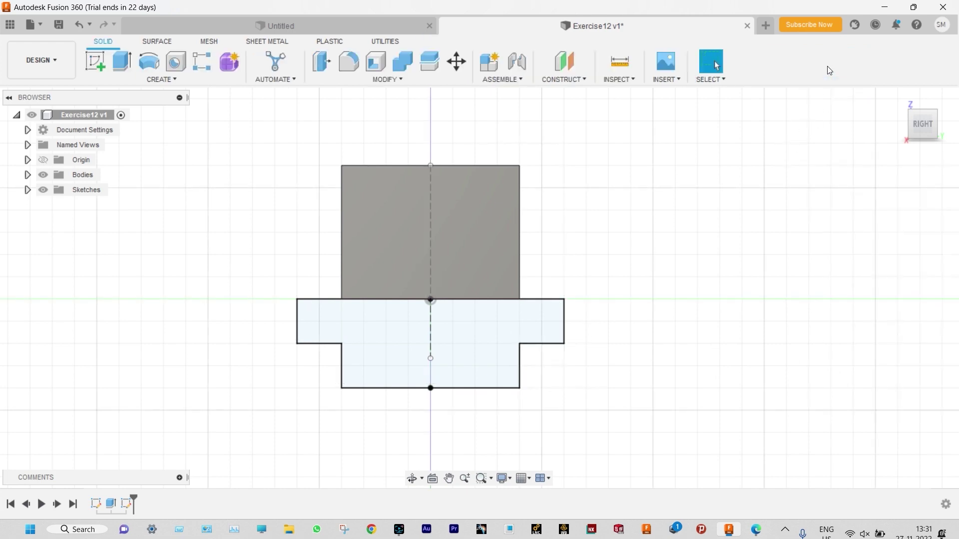
Step: Check the base length in the Exercise:12 drawing and extrude the stepped profile symmetrically to a whole length of 100 mm, joined to the upper block
{"action": "middle_click_drag", "start_coordinate": [665, 224], "coordinate": [742, 243], "text": "shift"}
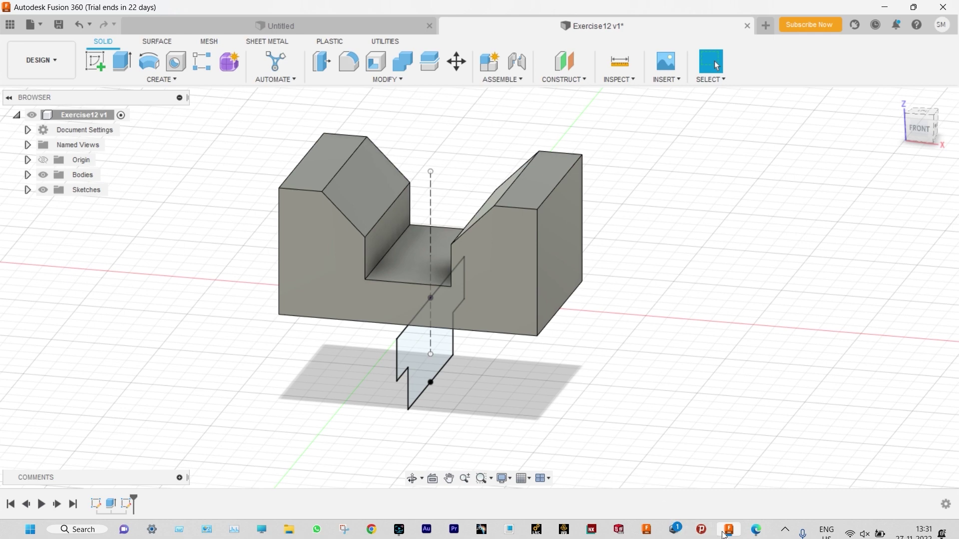
{"action": "left_click", "coordinate": [756, 529]}
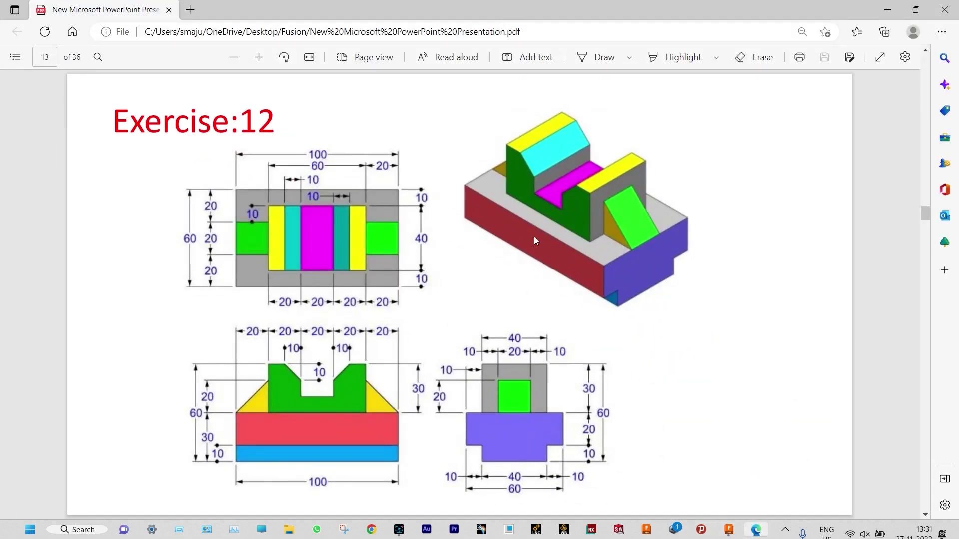
{"action": "left_click", "coordinate": [887, 9]}
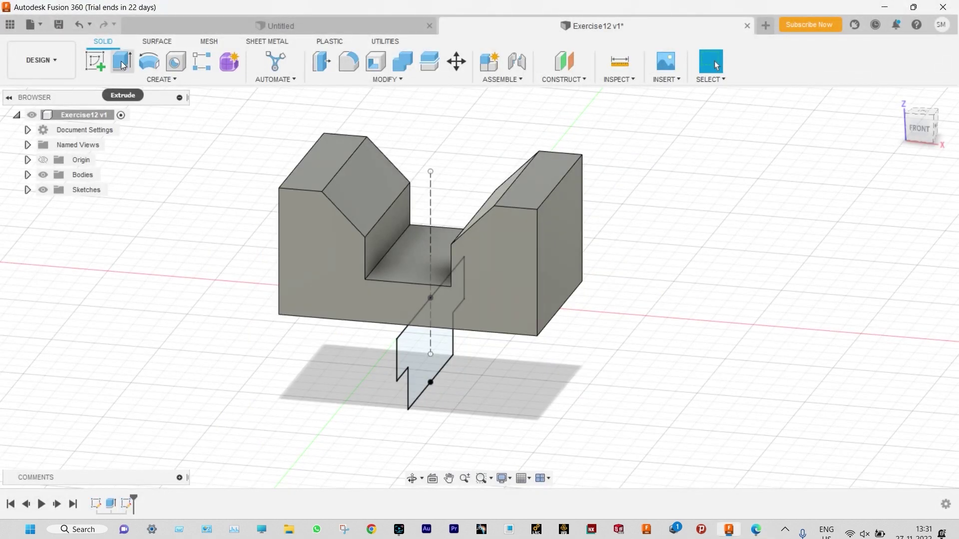
{"action": "left_click", "coordinate": [123, 66]}
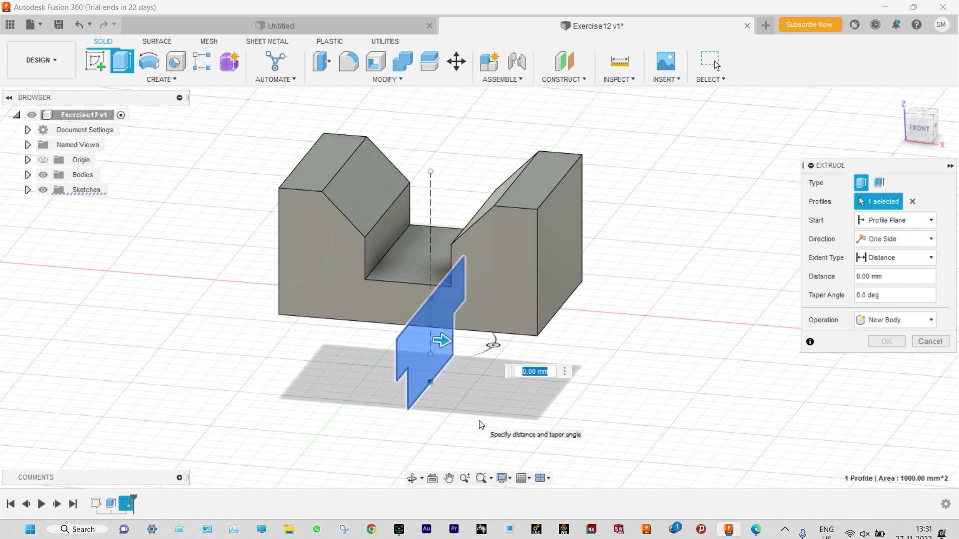
{"action": "left_click", "coordinate": [932, 240]}
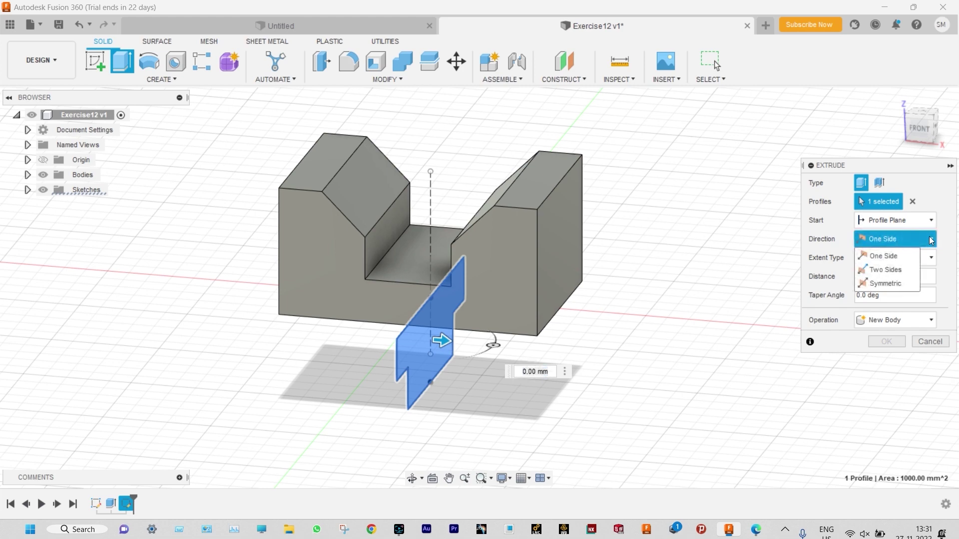
{"action": "left_click", "coordinate": [887, 283]}
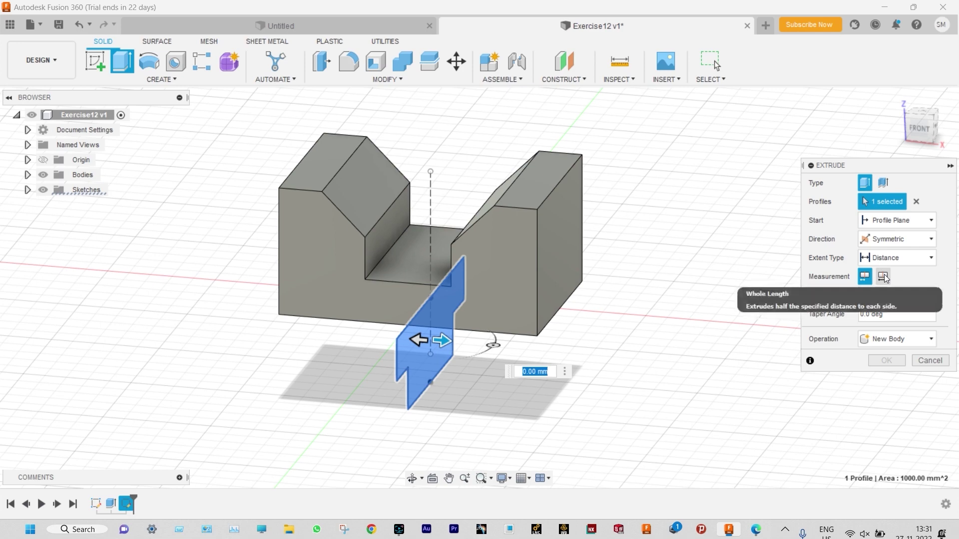
{"action": "left_click", "coordinate": [883, 276]}
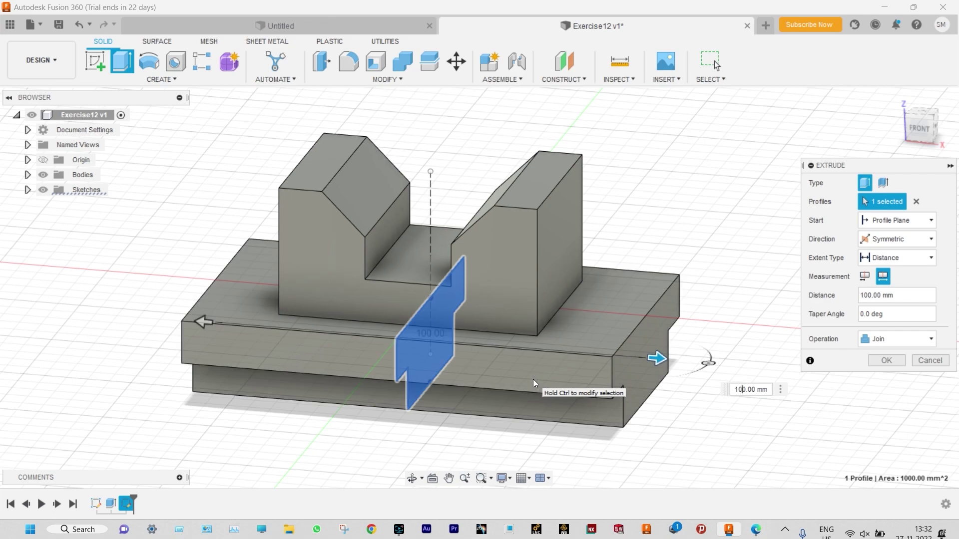
{"action": "key", "text": "Return"}
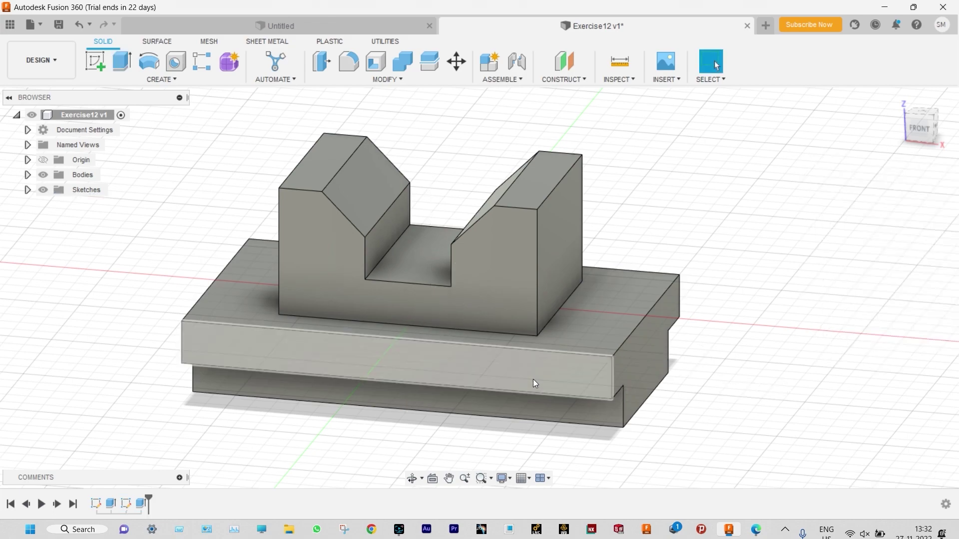
Step: Check the side wedges in the Exercise:12 drawing and start a sketch on the vertical XZ origin plane
{"action": "scroll", "coordinate": [734, 285], "scroll_direction": "down", "scroll_amount": 2}
{"action": "middle_click_drag", "start_coordinate": [736, 286], "coordinate": [692, 260], "text": "shift"}
{"action": "middle_click_drag", "start_coordinate": [673, 283], "coordinate": [720, 299], "text": "shift"}
{"action": "scroll", "coordinate": [718, 344], "scroll_direction": "up", "scroll_amount": 2}
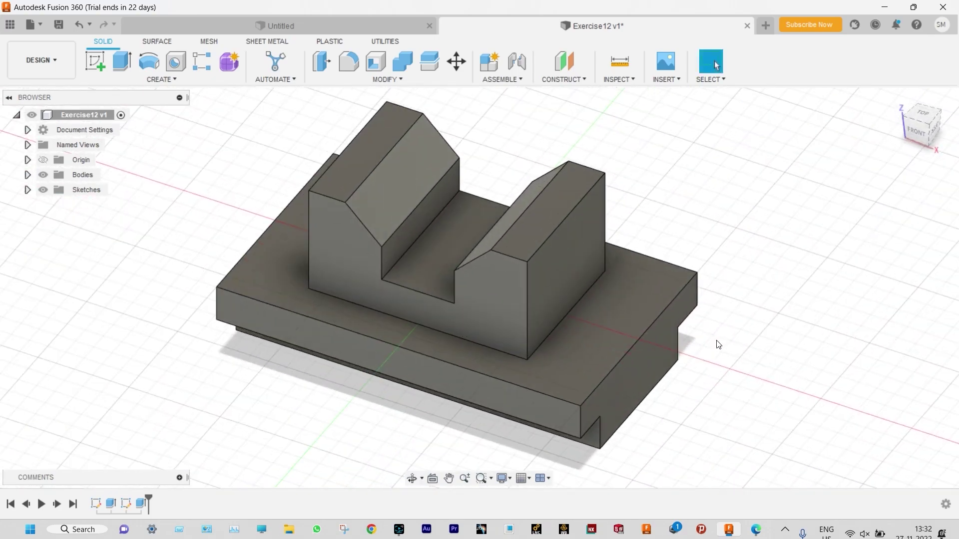
{"action": "left_click", "coordinate": [730, 532]}
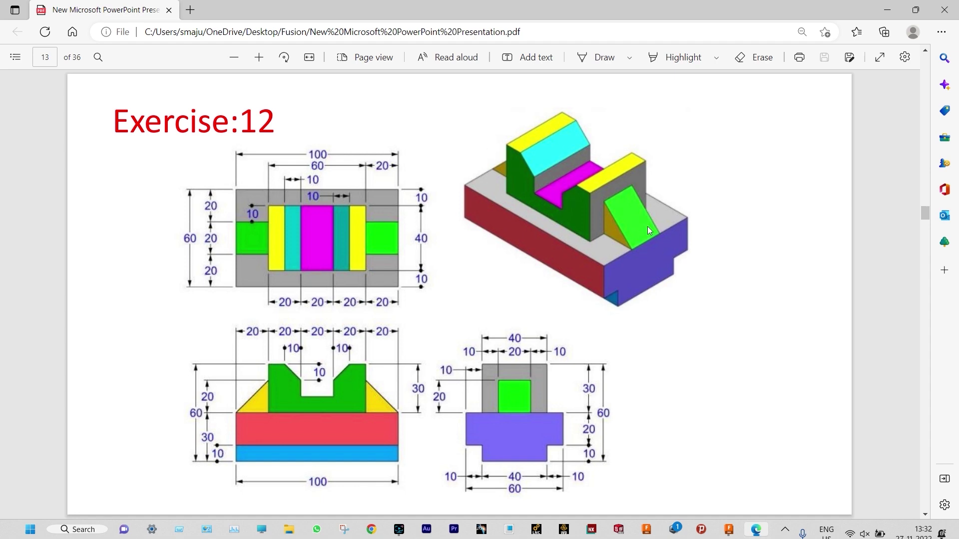
{"action": "key", "text": "alt+Tab"}
{"action": "left_click", "coordinate": [95, 62]}
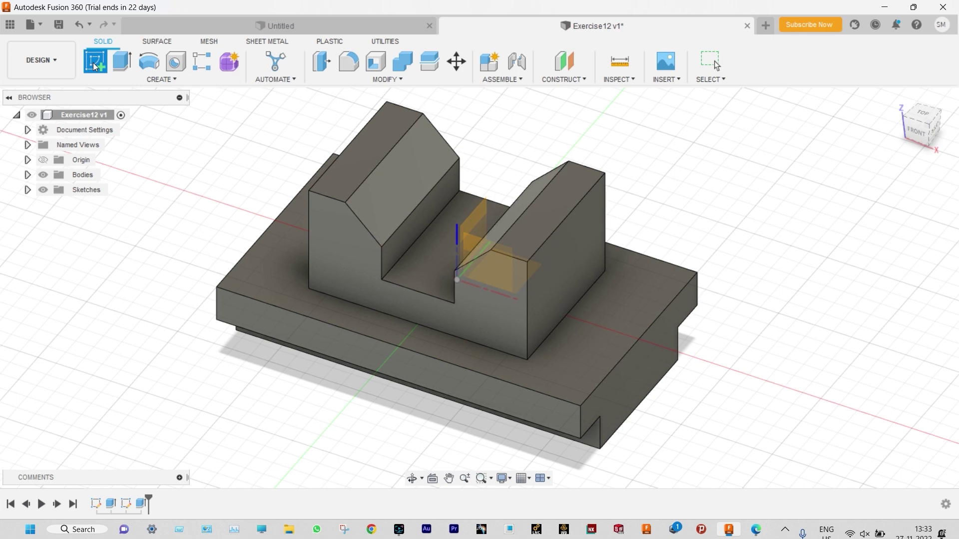
{"action": "left_click", "coordinate": [472, 240]}
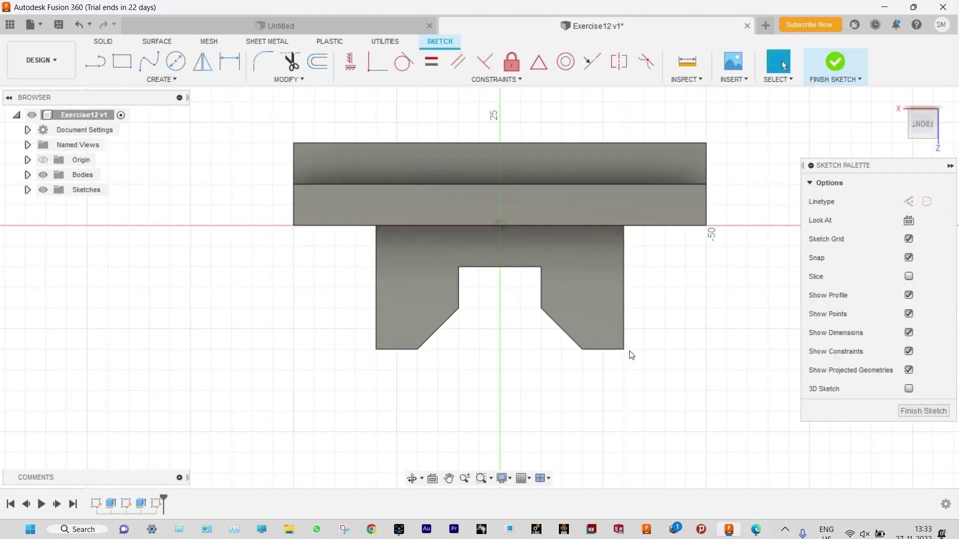
Step: Sketch a closed right triangle about 30 mm tall between the upper block's outer side and the end of the base's top edge
{"action": "left_click", "coordinate": [95, 62]}
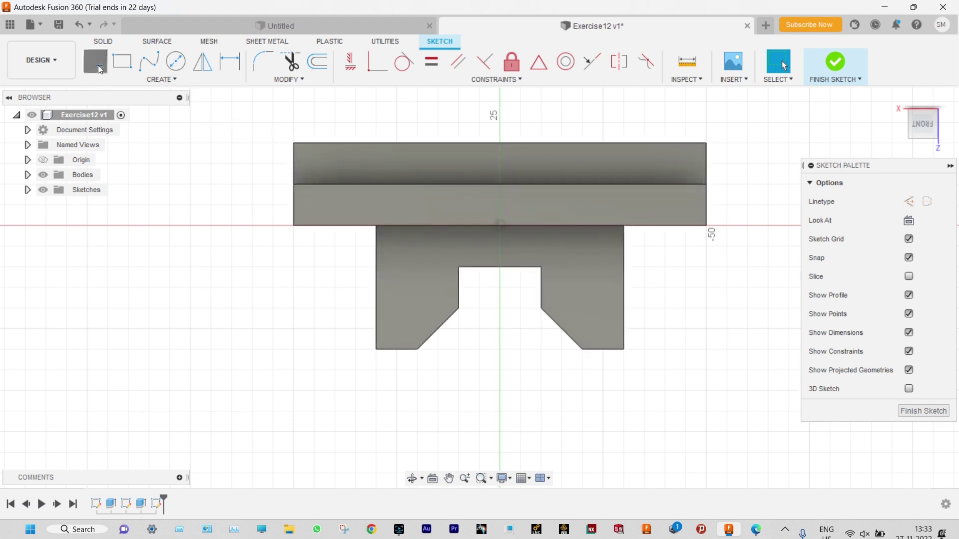
{"action": "left_click", "coordinate": [624, 349]}
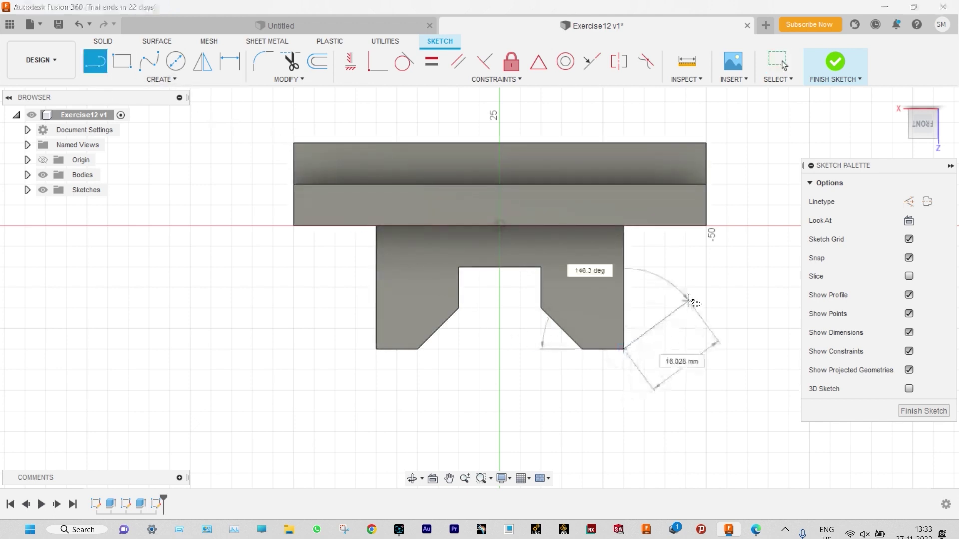
{"action": "left_click", "coordinate": [708, 227]}
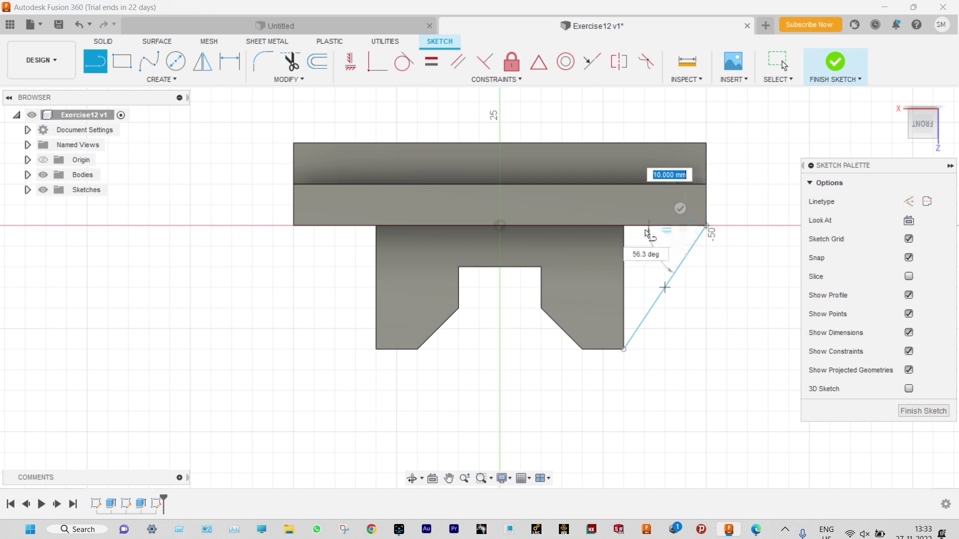
{"action": "left_click", "coordinate": [624, 227]}
{"action": "left_click", "coordinate": [623, 349]}
{"action": "key", "text": "Escape"}
{"action": "middle_click_drag", "start_coordinate": [624, 351], "coordinate": [628, 312], "text": "shift"}
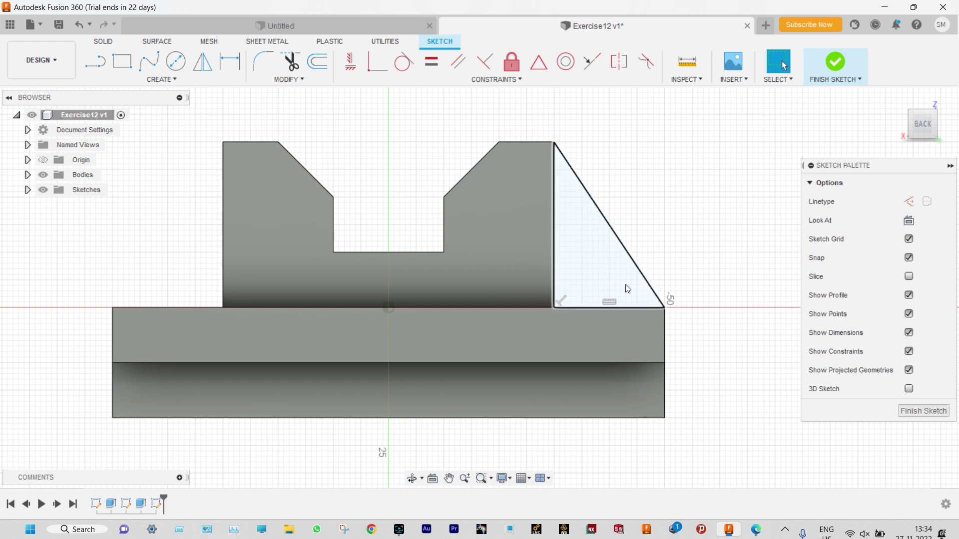
Step: Dimension the triangle's vertical side to 20 mm and its horizontal side to 20 mm
{"action": "left_click", "coordinate": [229, 62]}
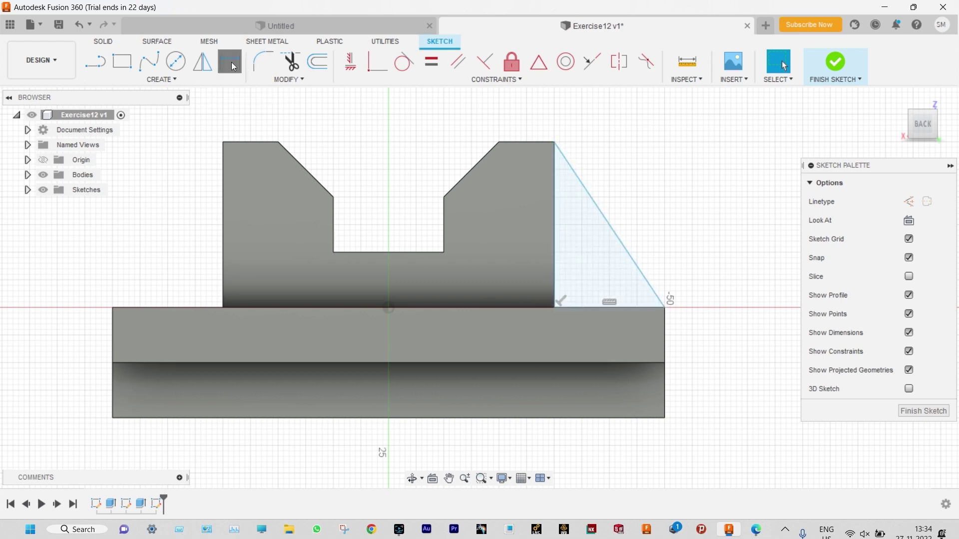
{"action": "left_click", "coordinate": [555, 238]}
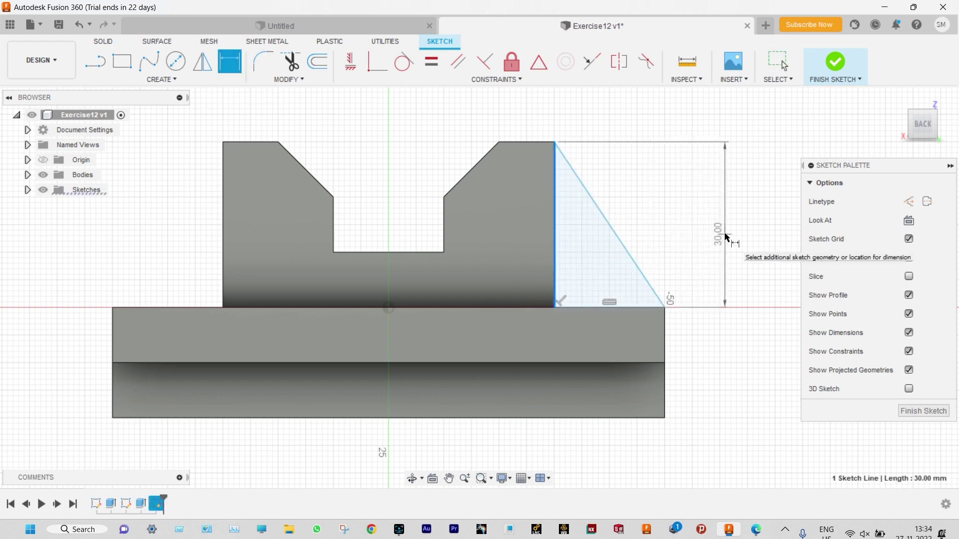
{"action": "left_click", "coordinate": [726, 238]}
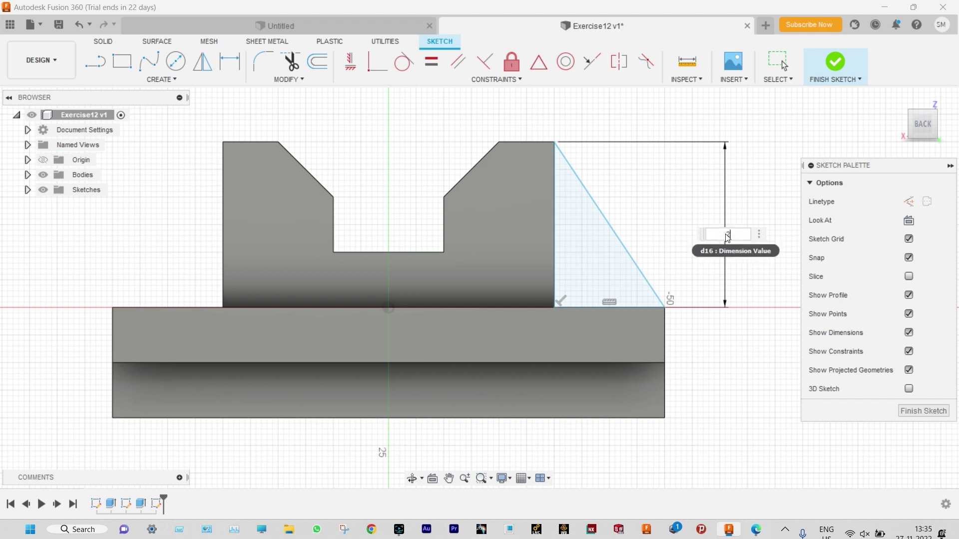
{"action": "key", "text": "Return"}
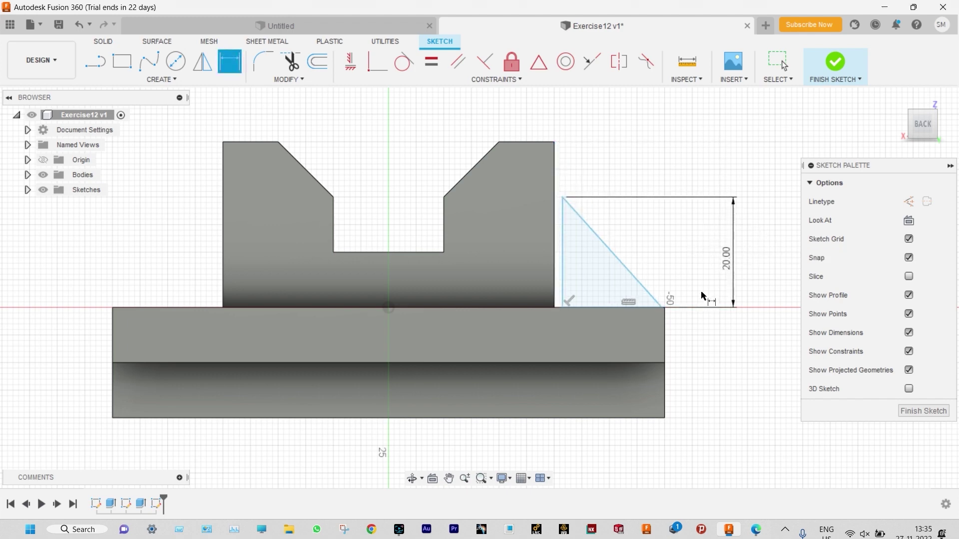
{"action": "left_click", "coordinate": [634, 308]}
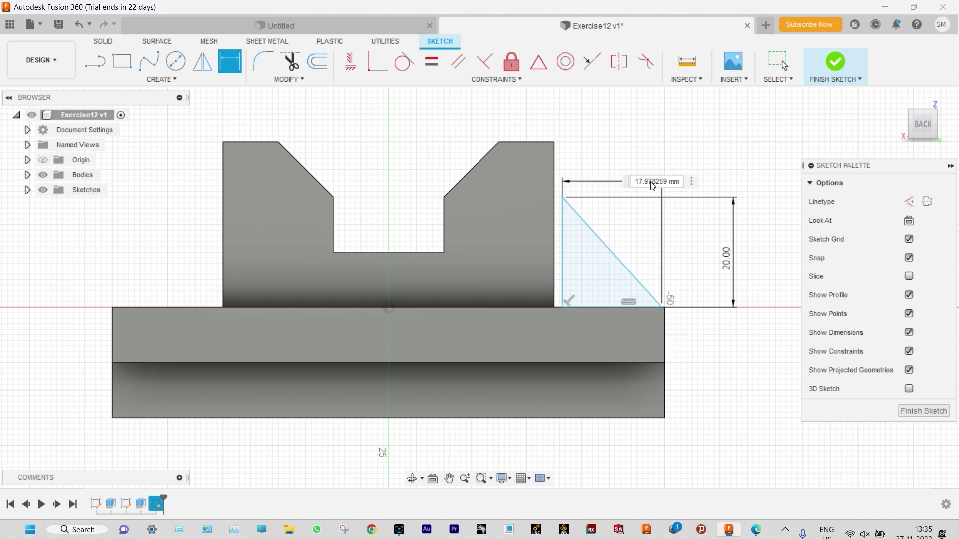
{"action": "left_click", "coordinate": [653, 187]}
Step: Constrain the triangle's legs coincident with the base's top edge and the upper block's side edge, and finish the sketch
{"action": "scroll", "coordinate": [633, 310], "scroll_direction": "up", "scroll_amount": 4}
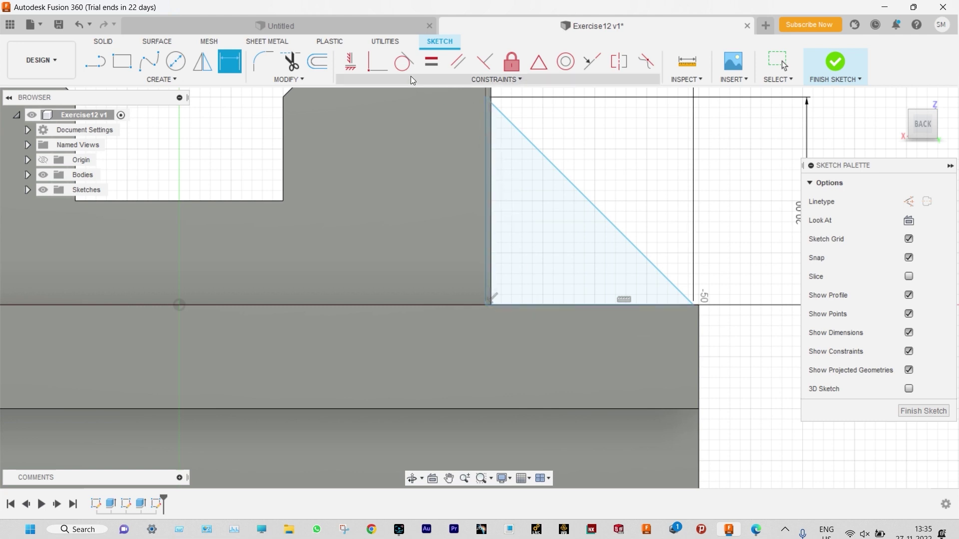
{"action": "left_click", "coordinate": [590, 65]}
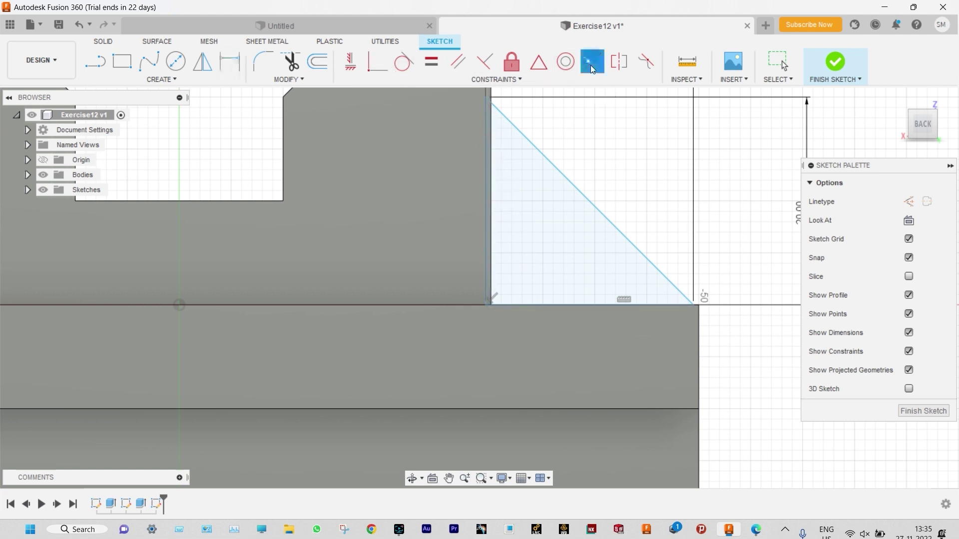
{"action": "left_click", "coordinate": [557, 305]}
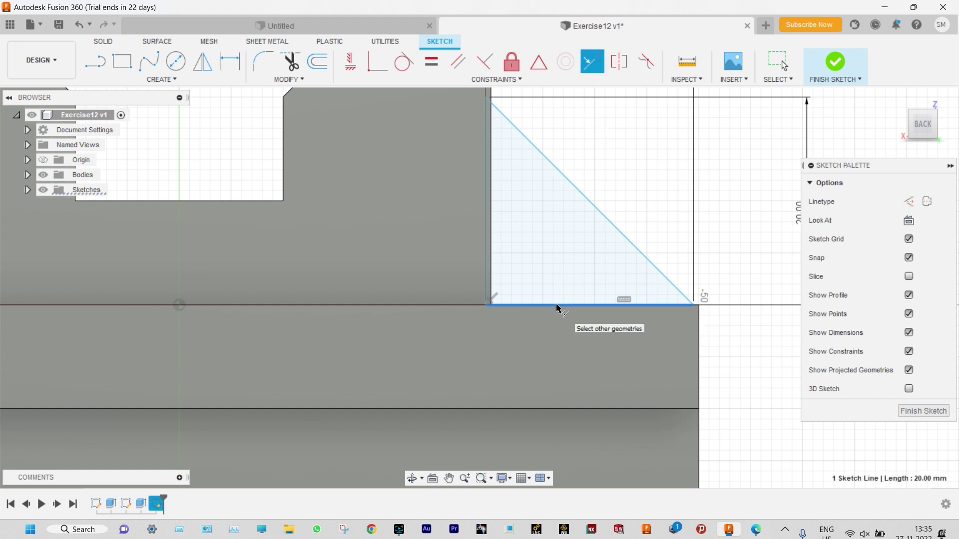
{"action": "left_click", "coordinate": [471, 305]}
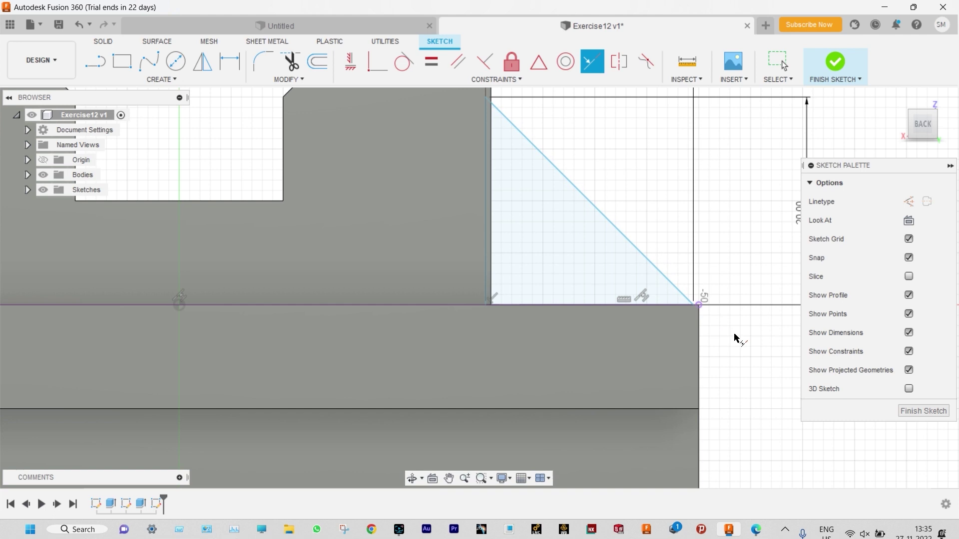
{"action": "scroll", "coordinate": [755, 367], "scroll_direction": "down", "scroll_amount": 1}
{"action": "scroll", "coordinate": [755, 367], "scroll_direction": "down", "scroll_amount": 1}
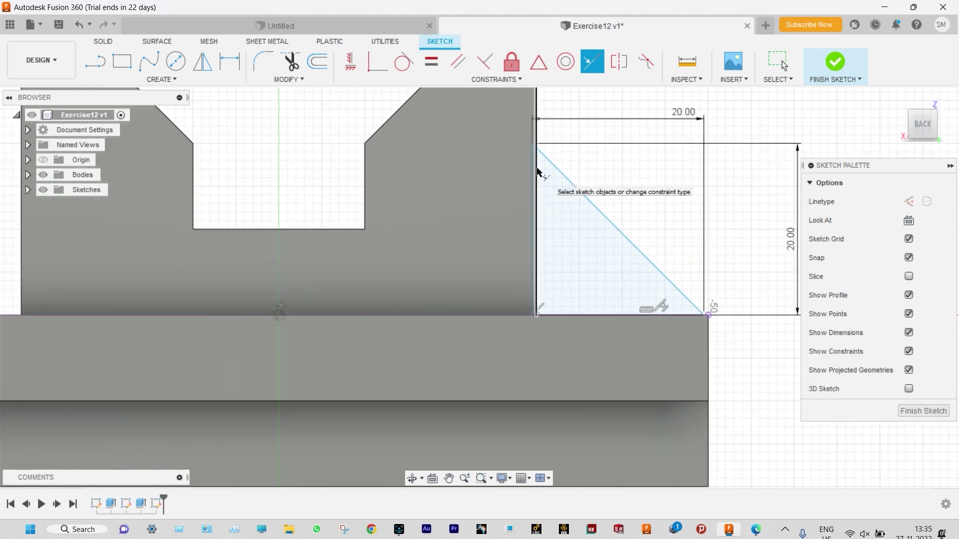
{"action": "scroll", "coordinate": [538, 177], "scroll_direction": "up", "scroll_amount": 1}
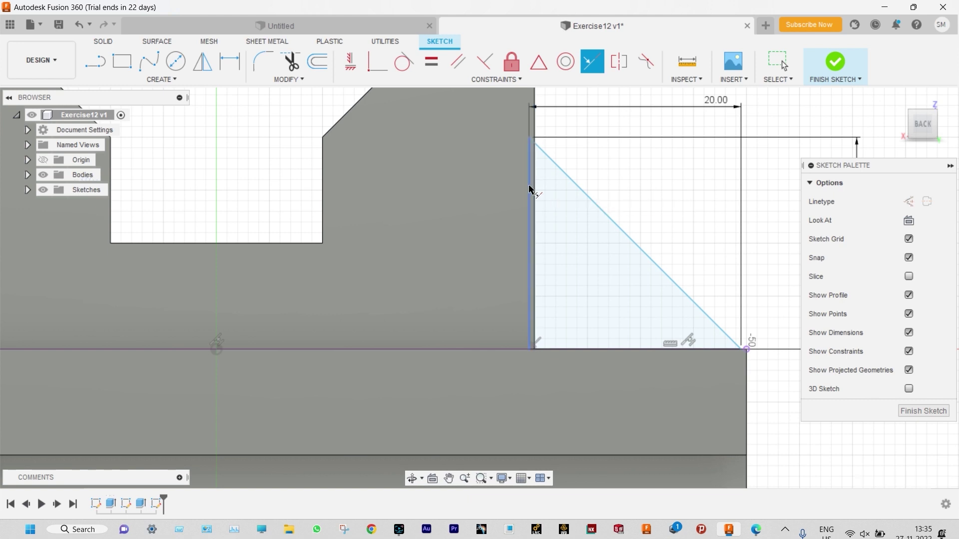
{"action": "scroll", "coordinate": [689, 207], "scroll_direction": "down", "scroll_amount": 2}
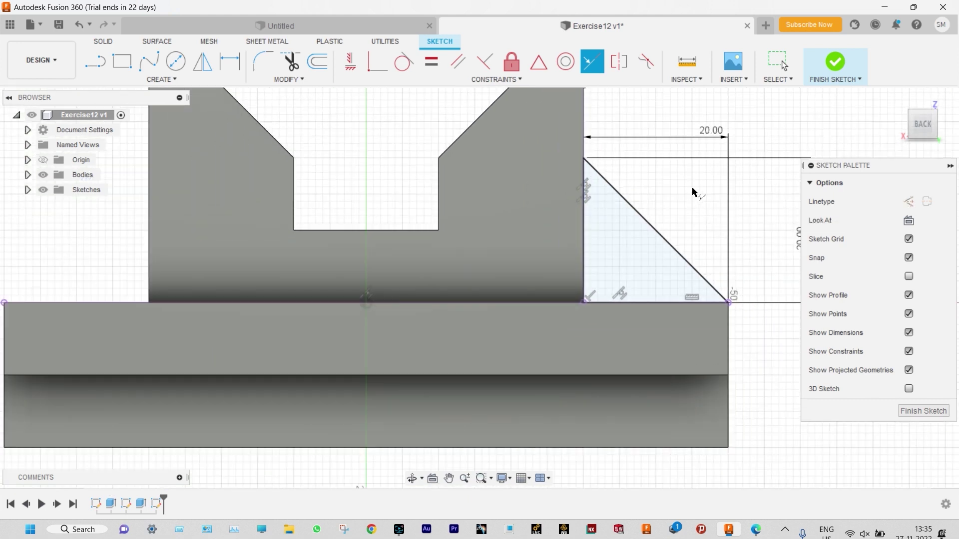
{"action": "left_click", "coordinate": [834, 64]}
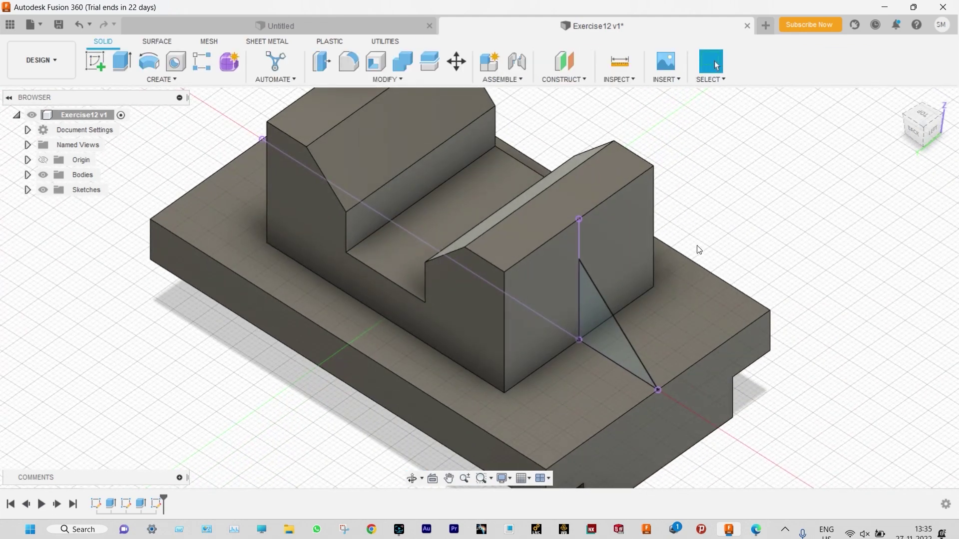
Step: Check the wedge width in the Exercise:12 drawing and extrude the triangle symmetrically to a whole length of 20 mm
{"action": "left_click", "coordinate": [756, 529]}
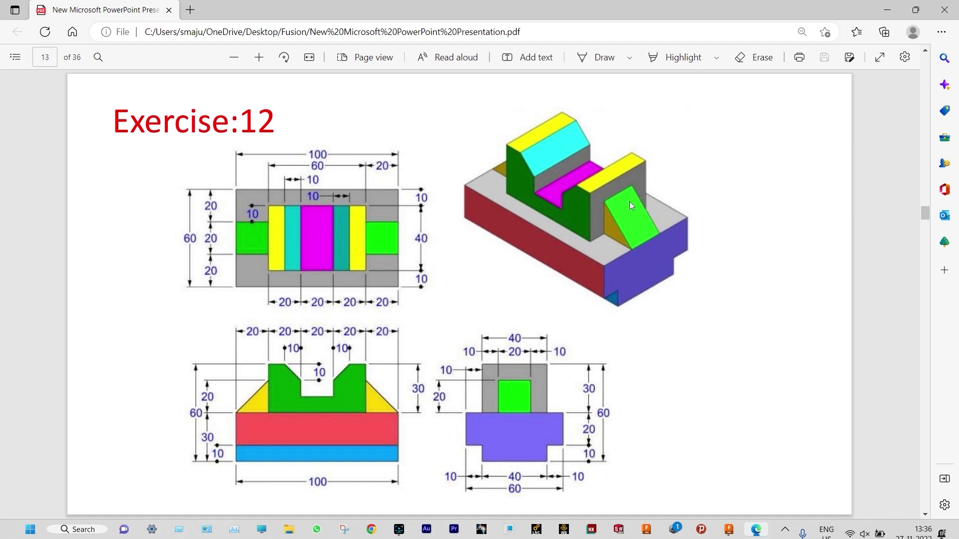
{"action": "key", "text": "alt+Tab"}
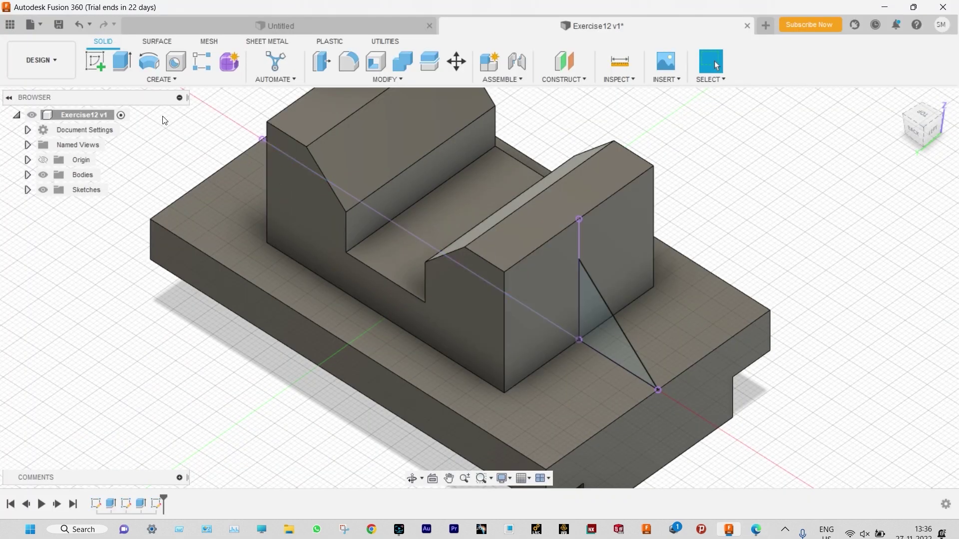
{"action": "left_click", "coordinate": [121, 61]}
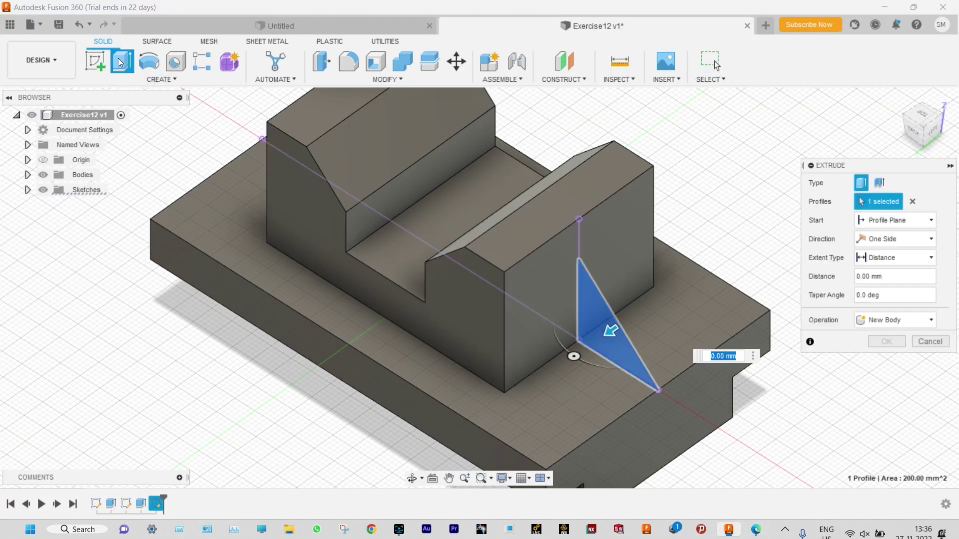
{"action": "left_click", "coordinate": [930, 243]}
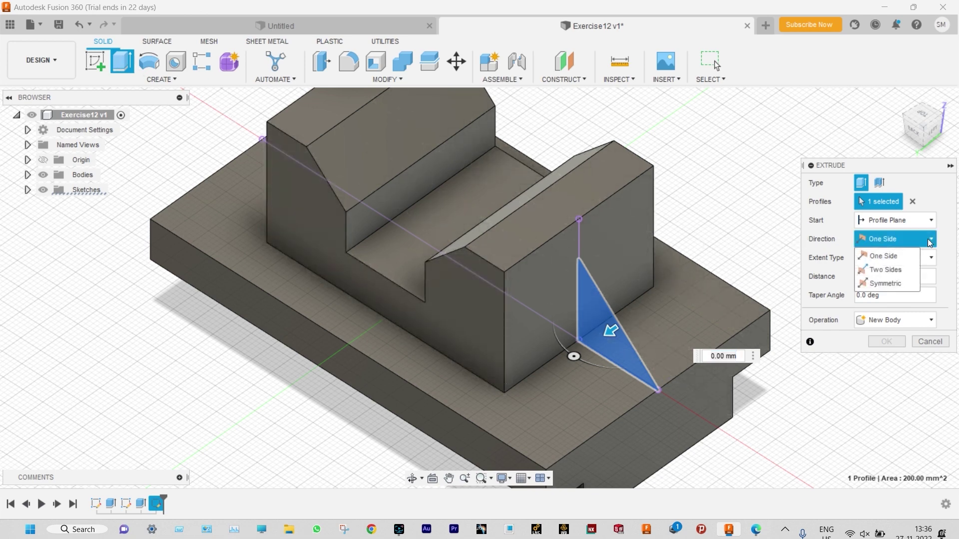
{"action": "left_click", "coordinate": [893, 281]}
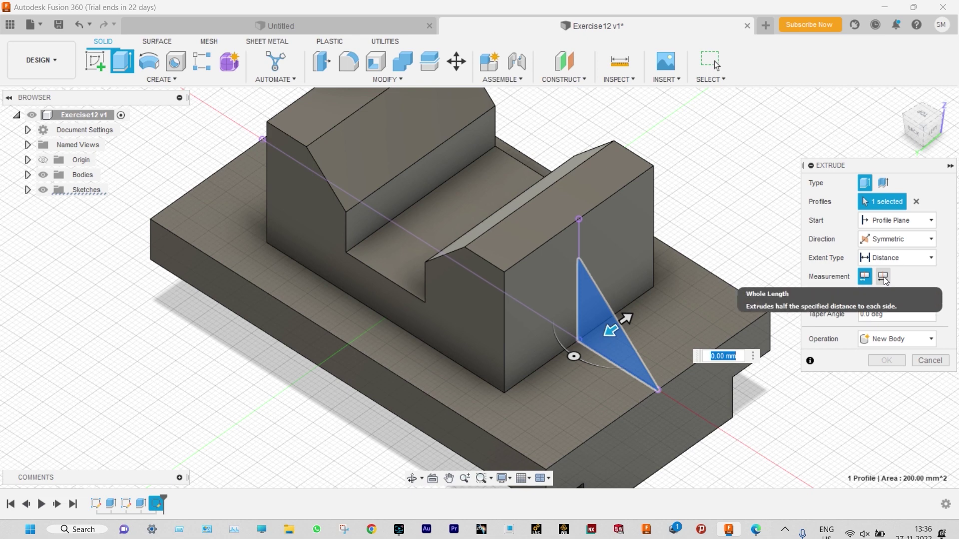
{"action": "left_click", "coordinate": [883, 276]}
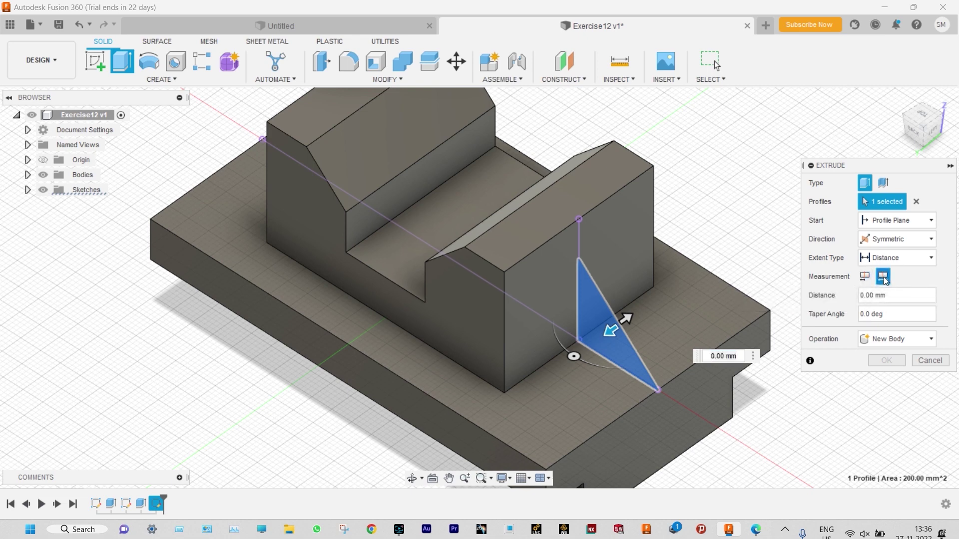
{"action": "left_click", "coordinate": [755, 530]}
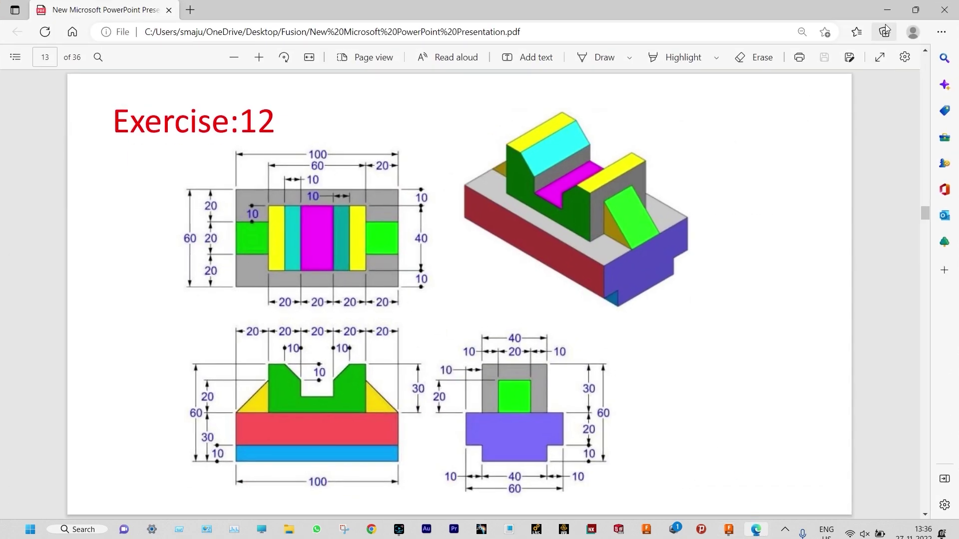
{"action": "left_click", "coordinate": [887, 9]}
{"action": "scroll", "coordinate": [751, 390], "scroll_direction": "down", "scroll_amount": 5}
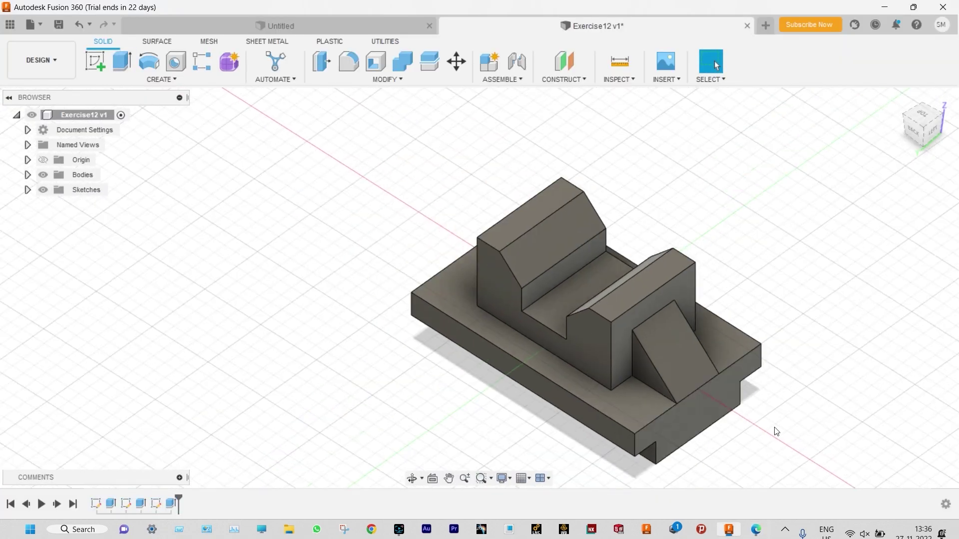
Step: Mirror the wedge extrusion as a feature about the vertical YZ origin plane onto the opposite end of the base
{"action": "middle_click_drag", "start_coordinate": [777, 429], "coordinate": [831, 422], "text": "shift"}
{"action": "key", "text": "Escape"}
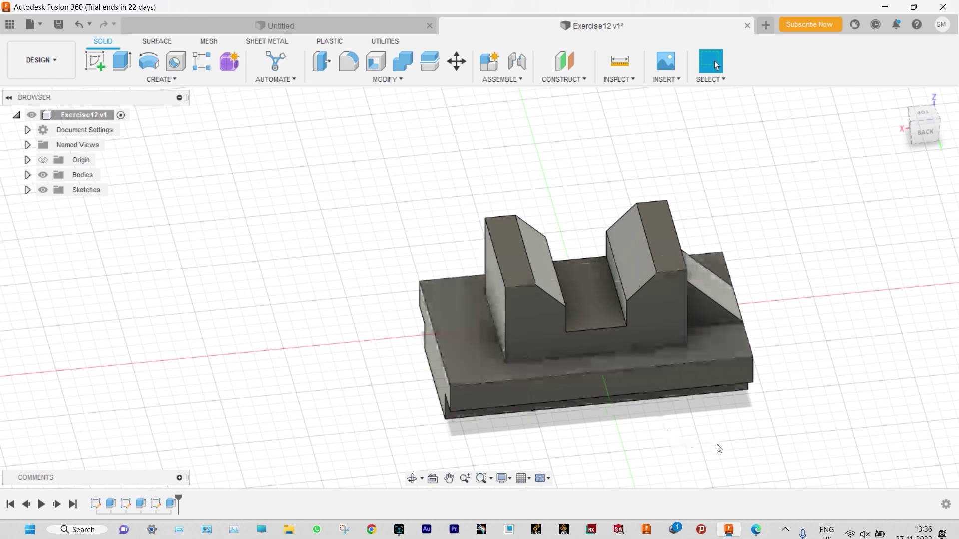
{"action": "middle_click_drag", "start_coordinate": [717, 445], "coordinate": [614, 395]}
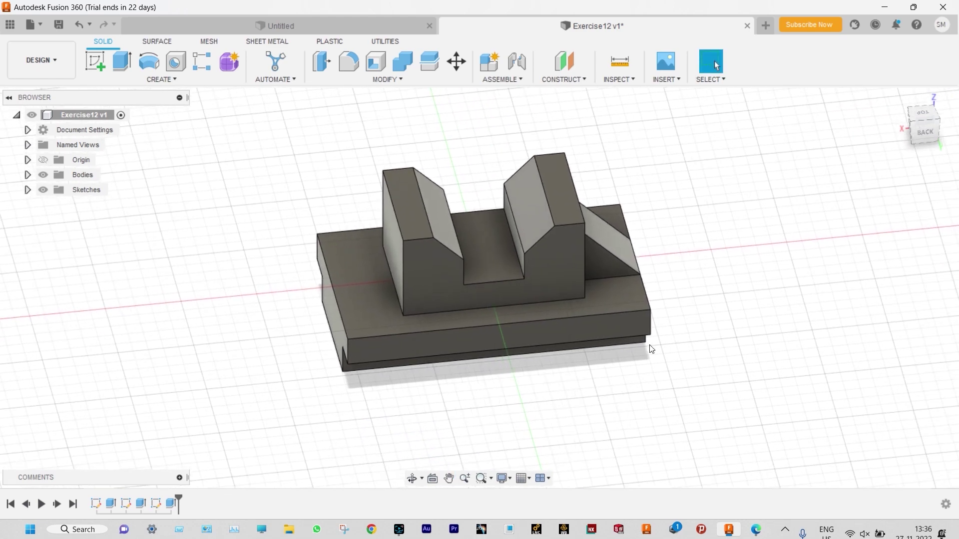
{"action": "left_click", "coordinate": [172, 80]}
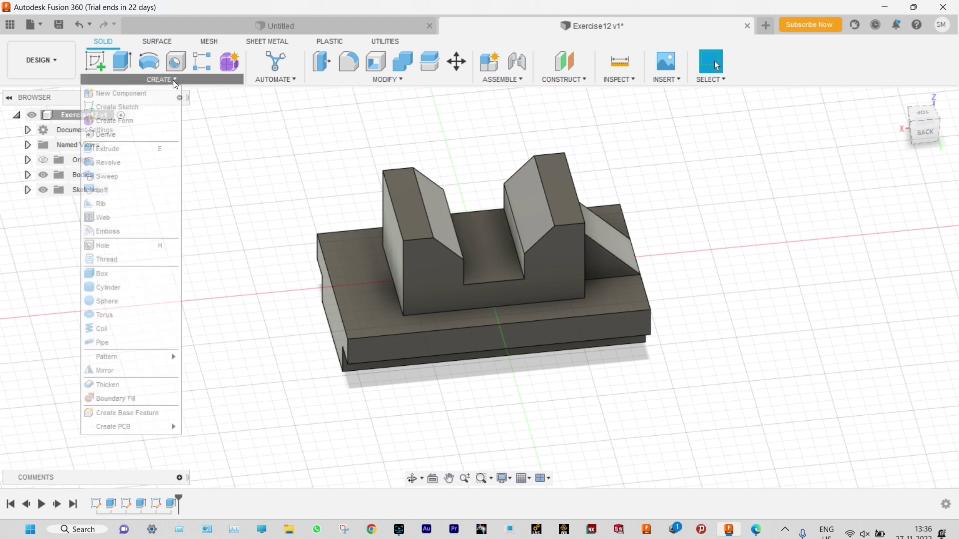
{"action": "left_click", "coordinate": [109, 367]}
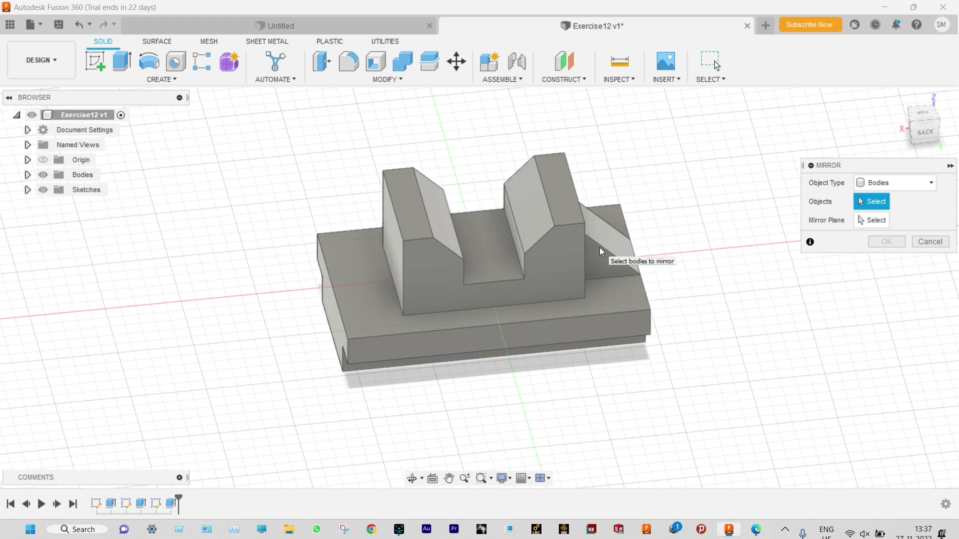
{"action": "left_click", "coordinate": [931, 185]}
{"action": "left_click", "coordinate": [891, 227]}
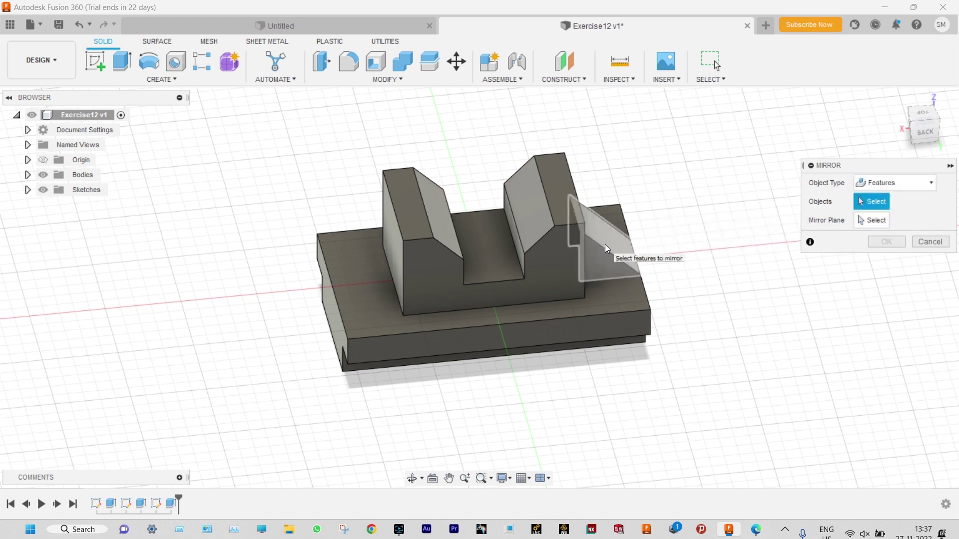
{"action": "left_click", "coordinate": [604, 244]}
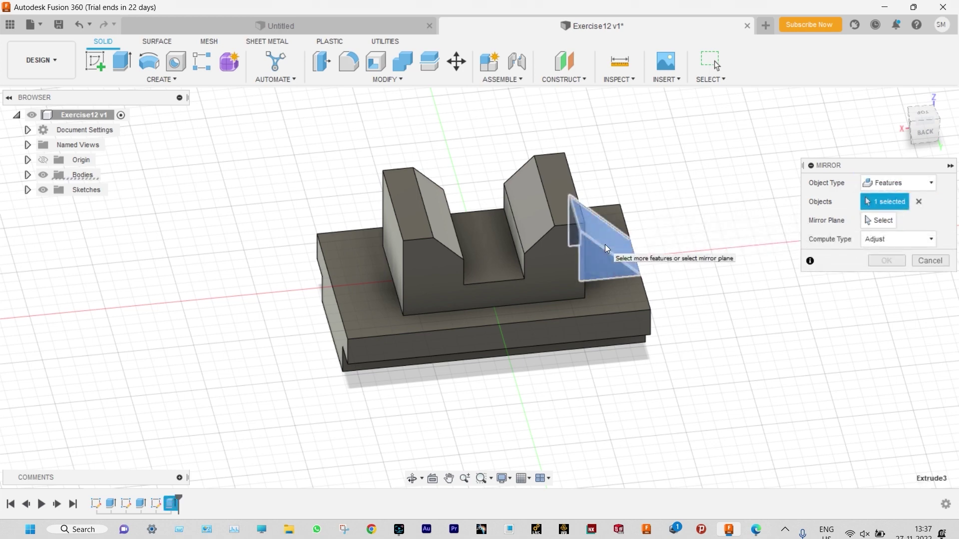
{"action": "left_click", "coordinate": [878, 223]}
{"action": "left_click", "coordinate": [491, 262]}
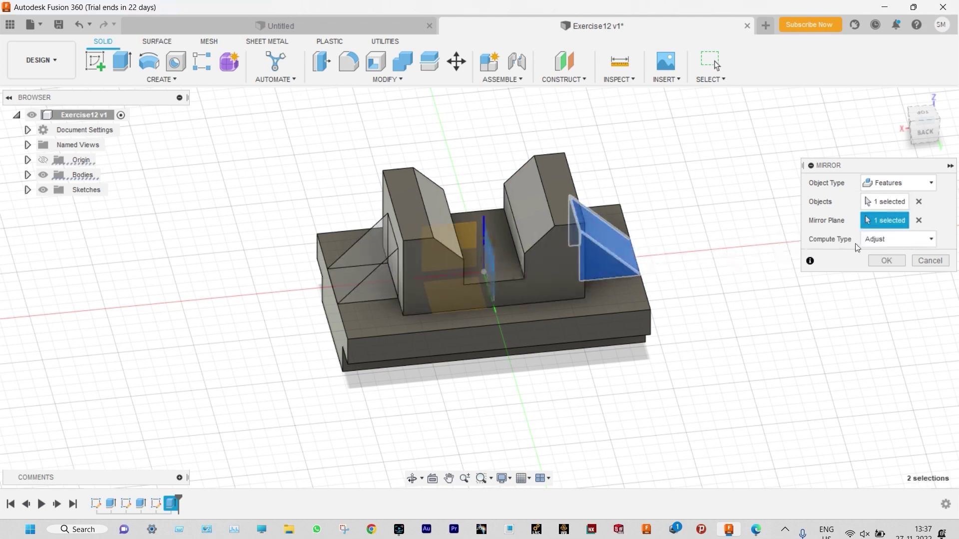
{"action": "left_click", "coordinate": [884, 261]}
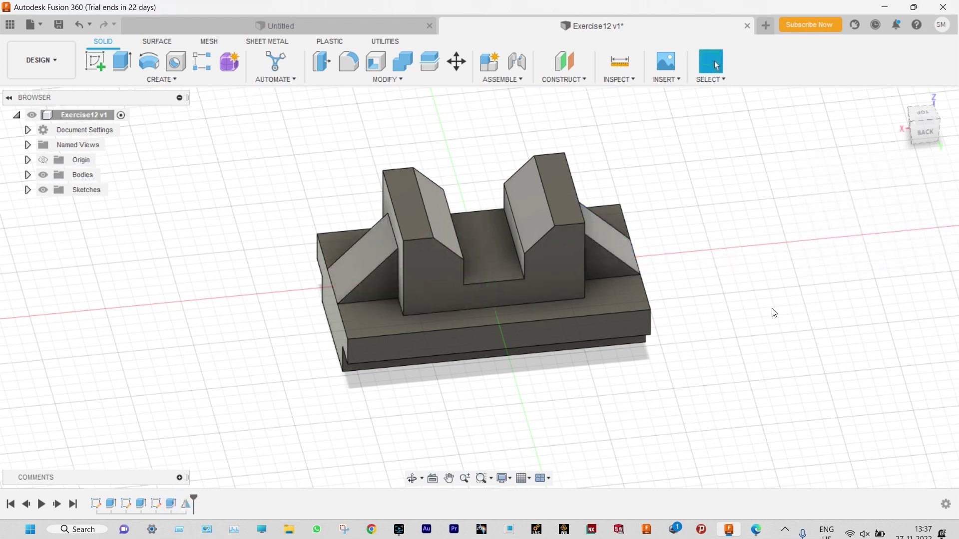
{"action": "middle_click_drag", "start_coordinate": [773, 314], "coordinate": [728, 298], "text": "shift"}
{"action": "scroll", "coordinate": [714, 283], "scroll_direction": "up", "scroll_amount": 2}
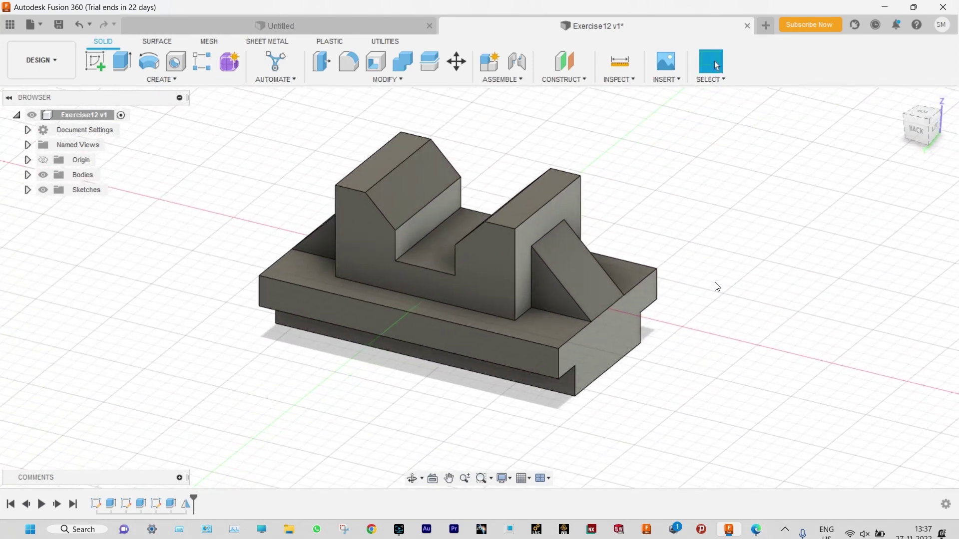
{"action": "scroll", "coordinate": [210, 175], "scroll_direction": "up", "scroll_amount": 1}
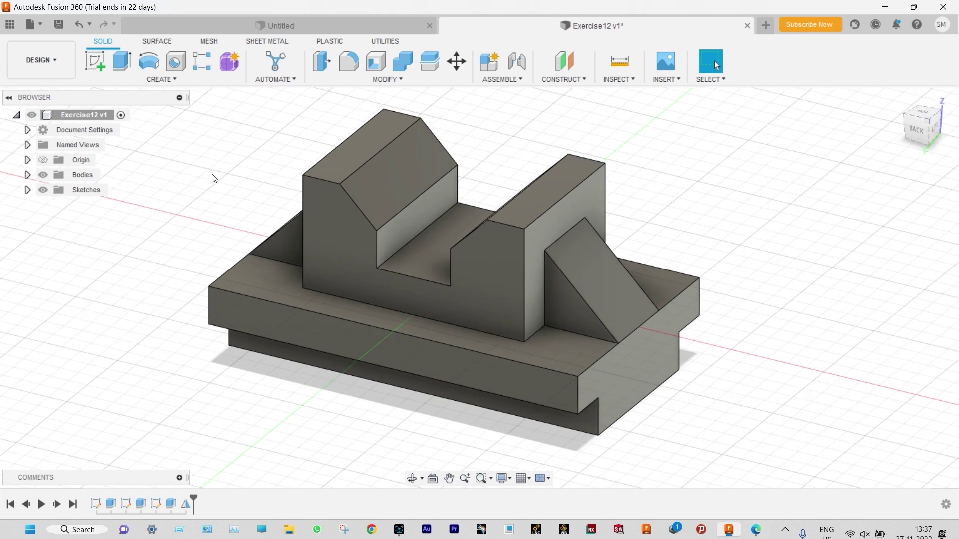
Step: Apply the unfinished Walnut appearance from the Fusion 360 appearance library to the whole block body
{"action": "key", "text": "a"}
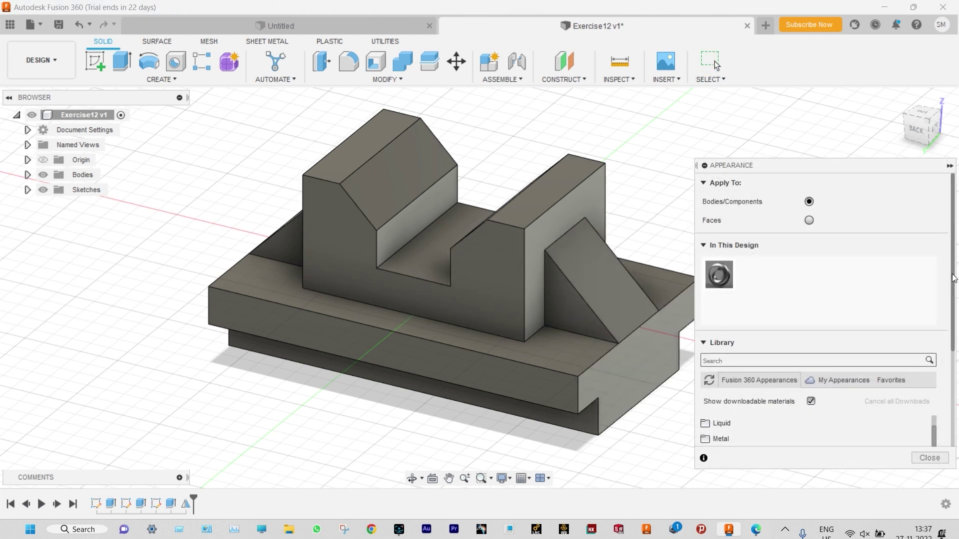
{"action": "left_click_drag", "start_coordinate": [954, 280], "coordinate": [927, 352]}
{"action": "scroll", "coordinate": [732, 437], "scroll_direction": "down", "scroll_amount": 10}
{"action": "left_click_drag", "start_coordinate": [733, 437], "coordinate": [587, 377]}
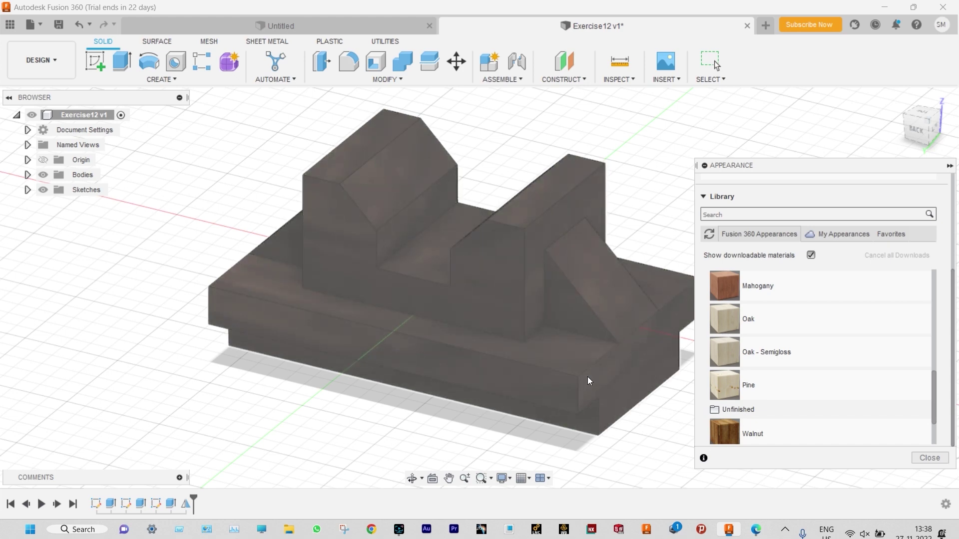
{"action": "left_click", "coordinate": [927, 458]}
Step: Examine the finished block's notched upper part, side wedge and stepped base from the back-left corner
{"action": "scroll", "coordinate": [729, 315], "scroll_direction": "down", "scroll_amount": 2}
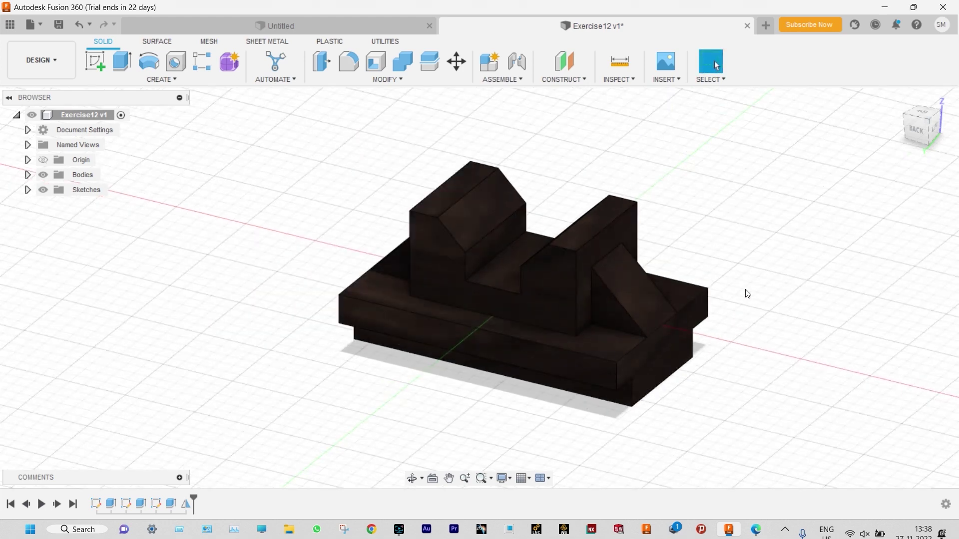
{"action": "middle_click_drag", "start_coordinate": [748, 294], "coordinate": [681, 302], "text": "shift"}
{"action": "scroll", "coordinate": [505, 244], "scroll_direction": "up", "scroll_amount": 5}
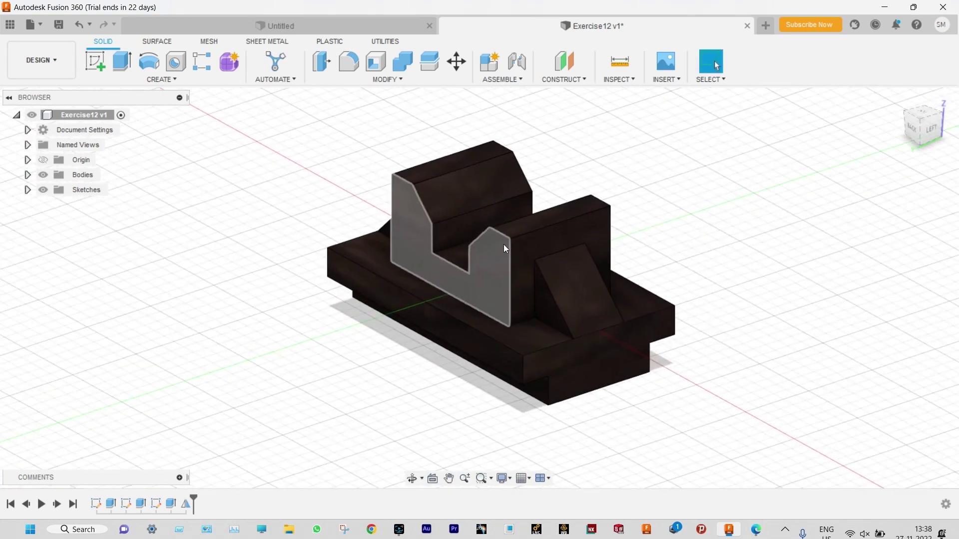
{"action": "scroll", "coordinate": [764, 257], "scroll_direction": "down", "scroll_amount": 3}
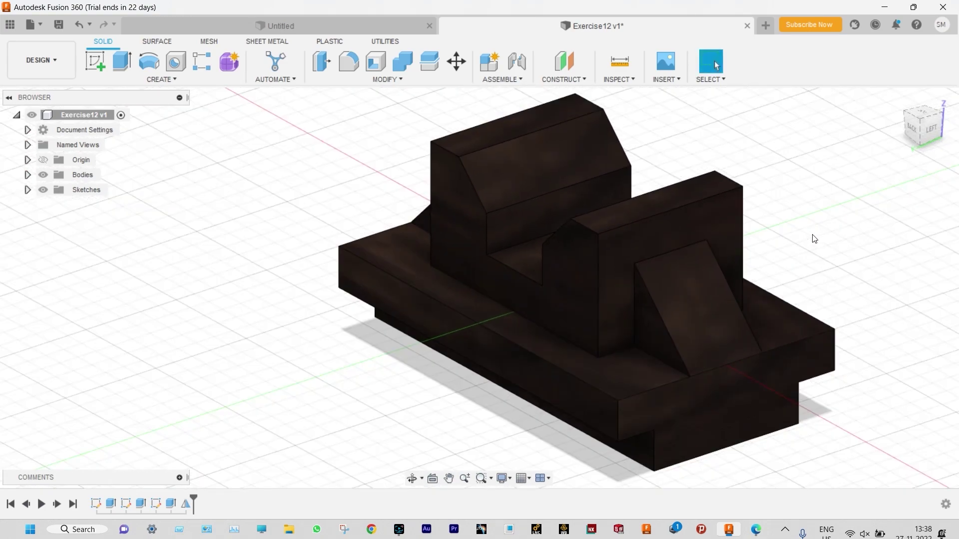
{"action": "scroll", "coordinate": [796, 224], "scroll_direction": "up", "scroll_amount": 2}
{"action": "scroll", "coordinate": [796, 225], "scroll_direction": "down", "scroll_amount": 2}
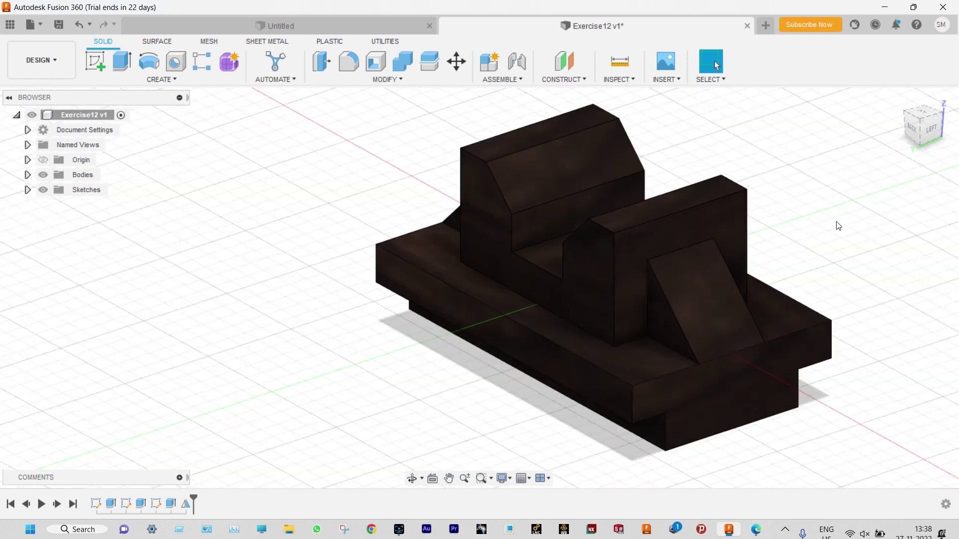
{"action": "scroll", "coordinate": [839, 226], "scroll_direction": "up", "scroll_amount": 1}
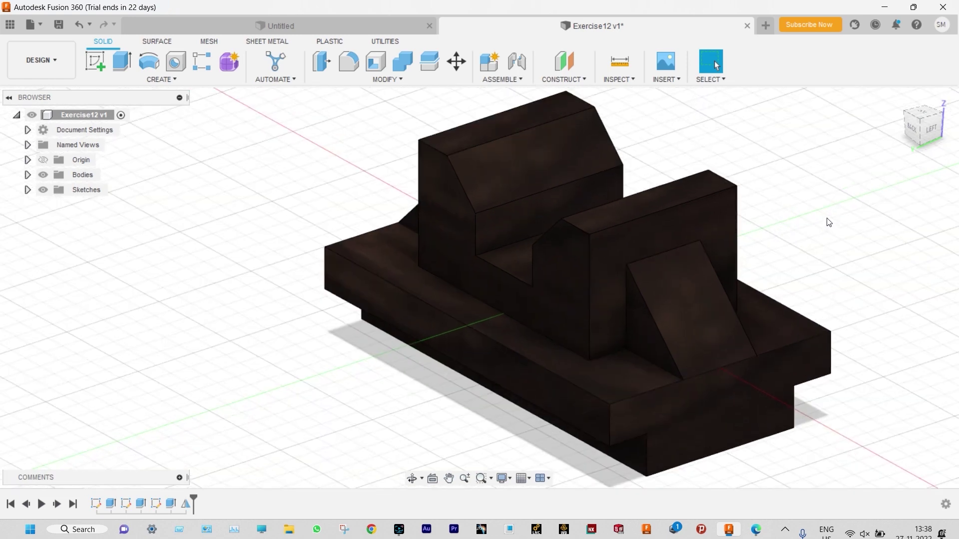